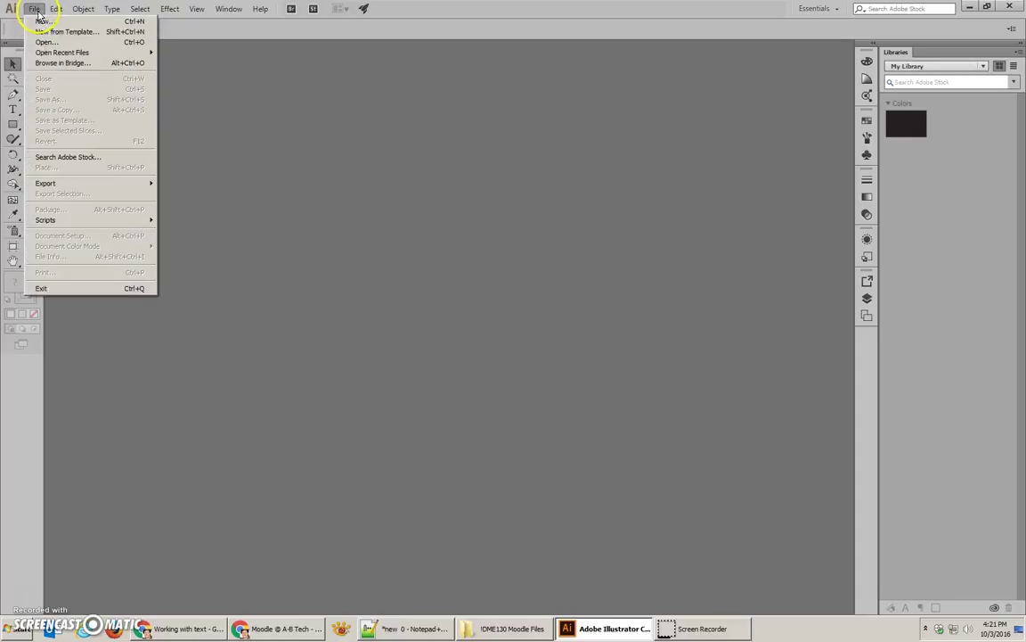
Step: Start a new Letter-size document from the Print profile and set its units to inches
click(46, 22)
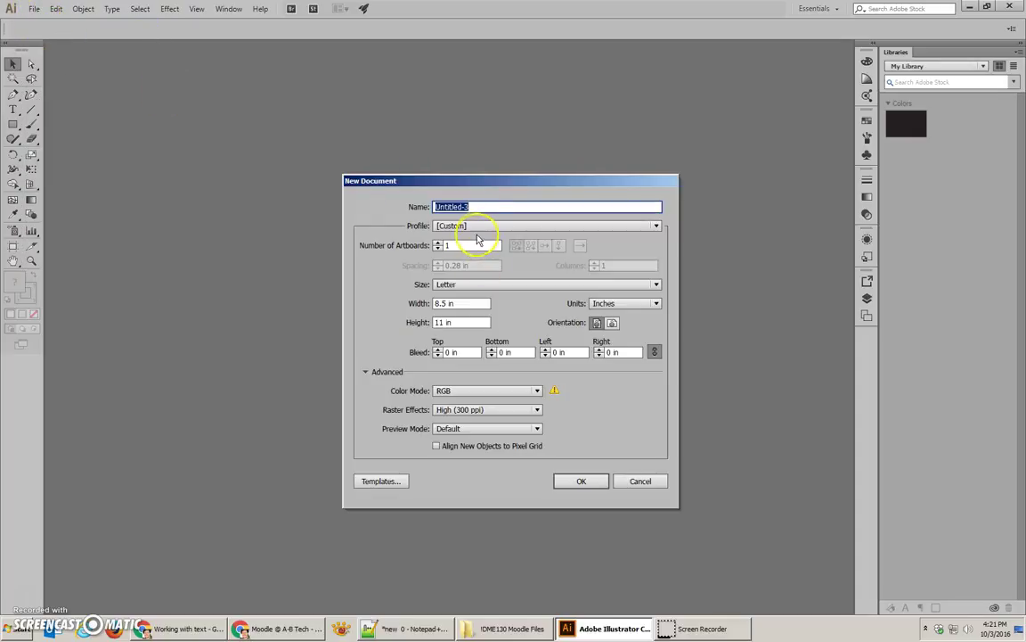
click(477, 226)
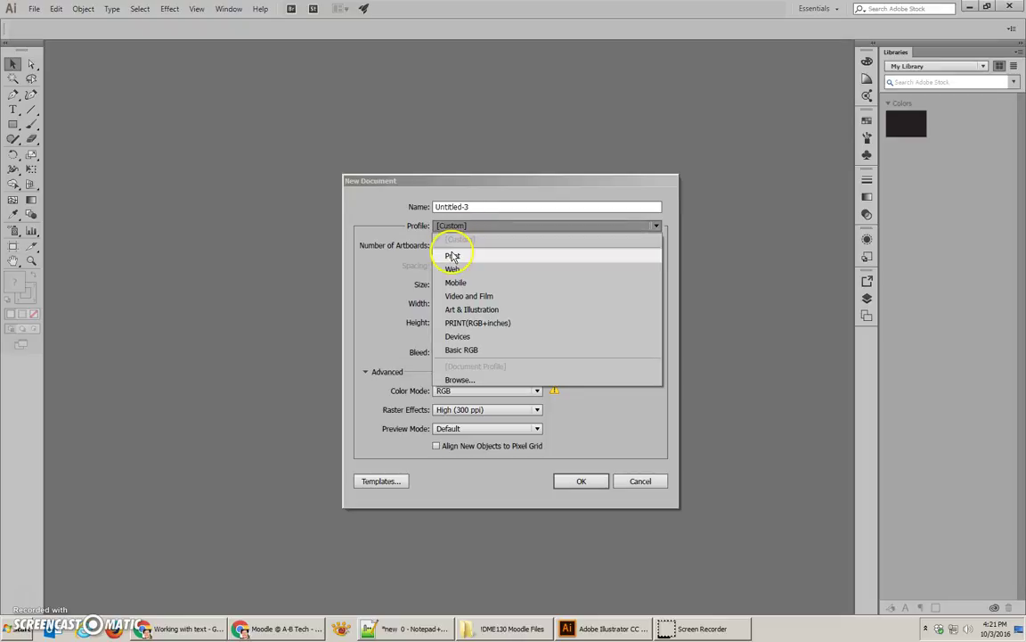
click(459, 258)
click(447, 283)
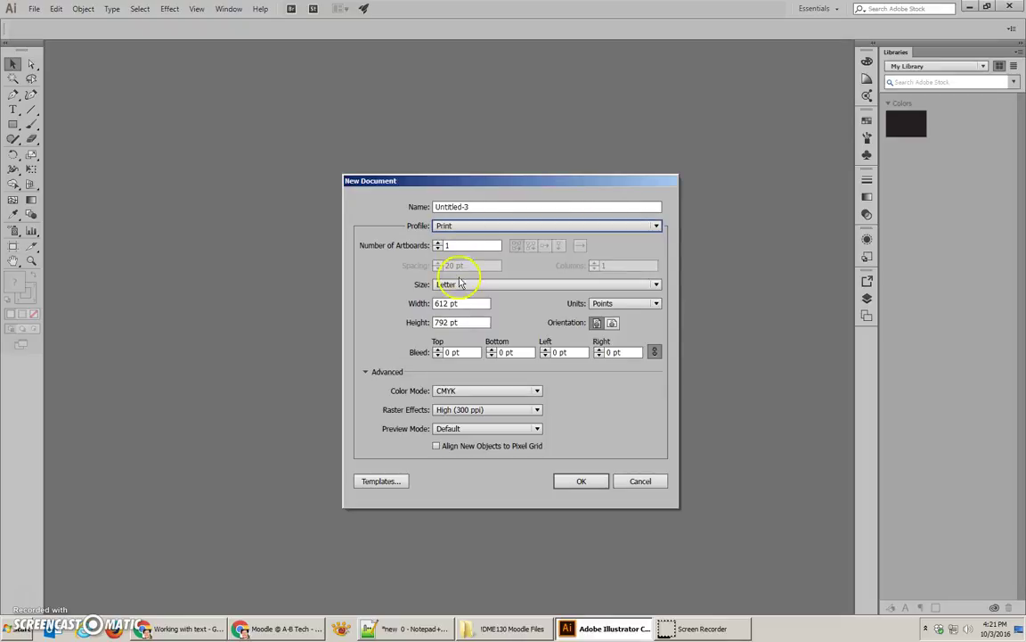
click(605, 308)
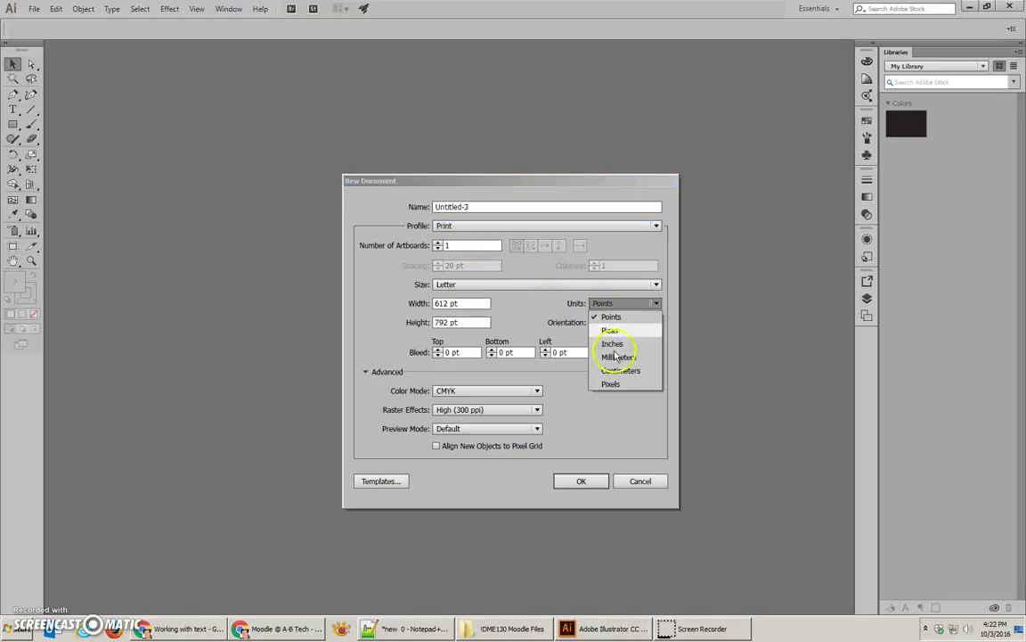
click(616, 345)
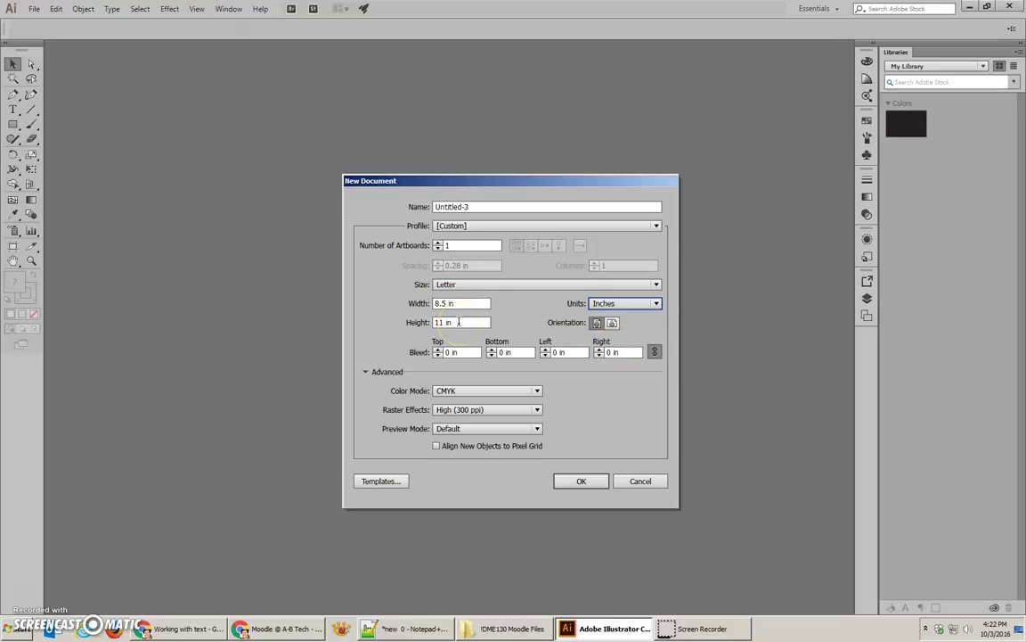
Step: Set the new document's color mode to RGB and create the document
click(439, 392)
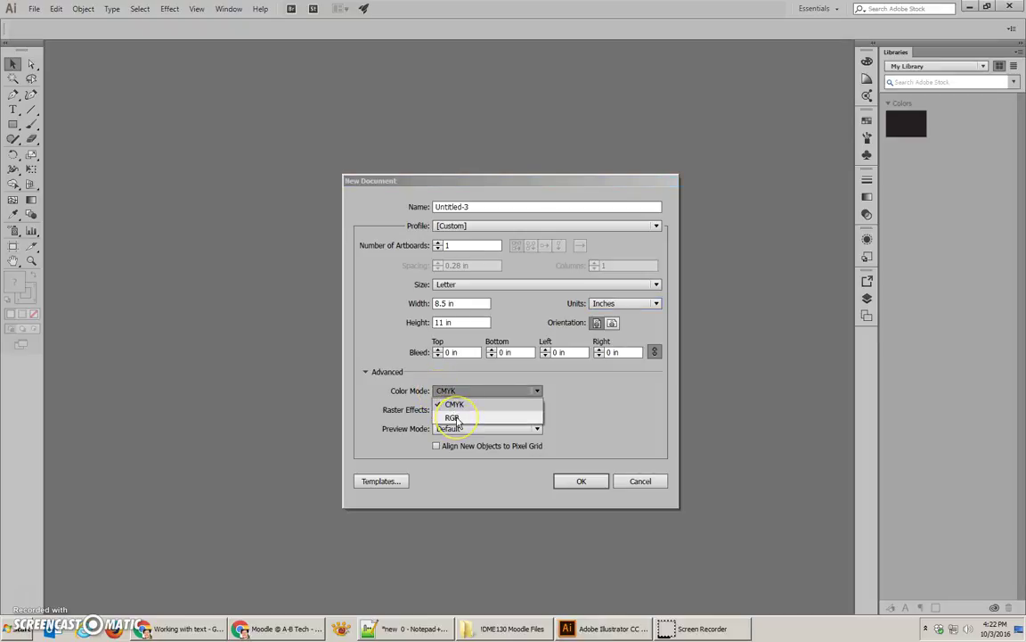
click(454, 418)
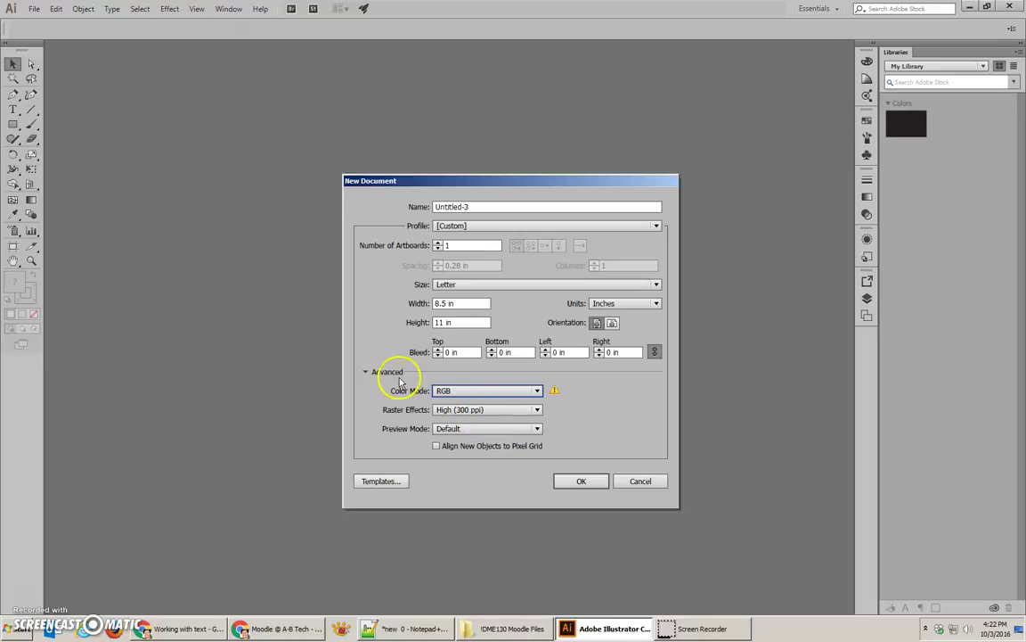
click(364, 374)
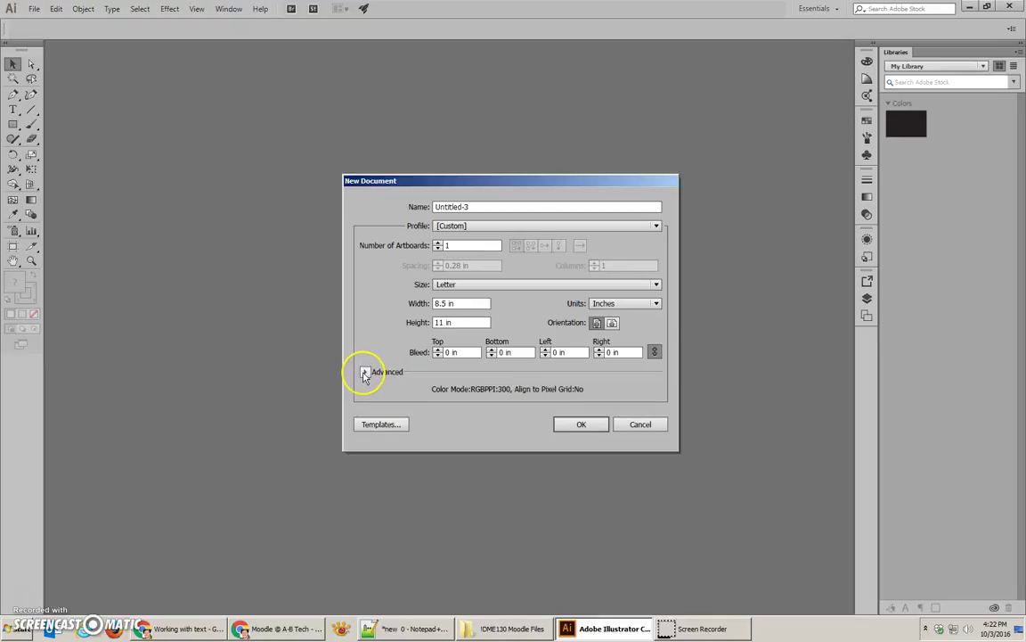
click(365, 373)
click(366, 375)
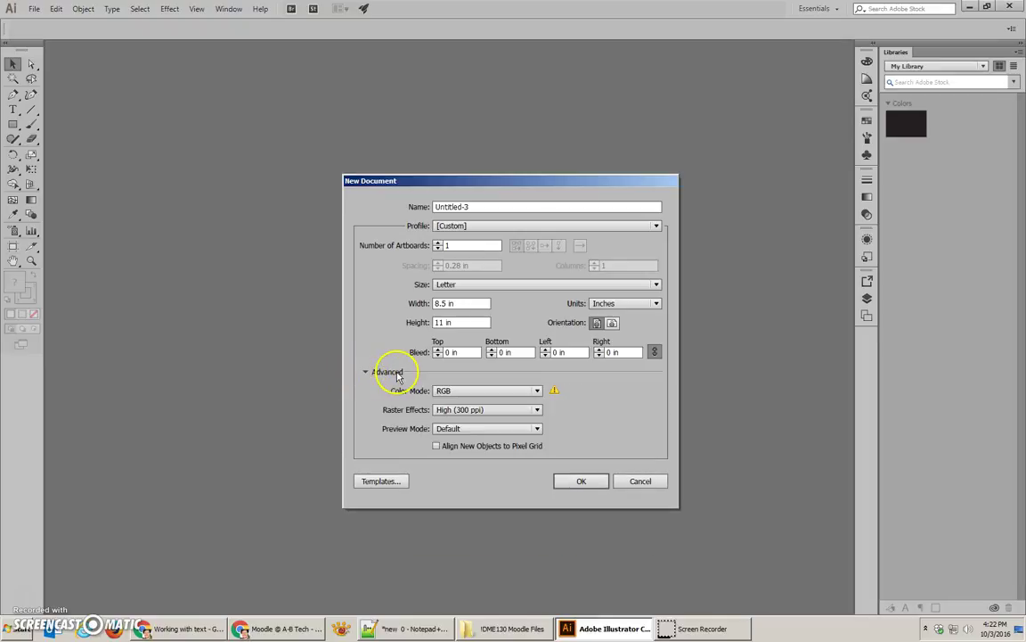
click(581, 481)
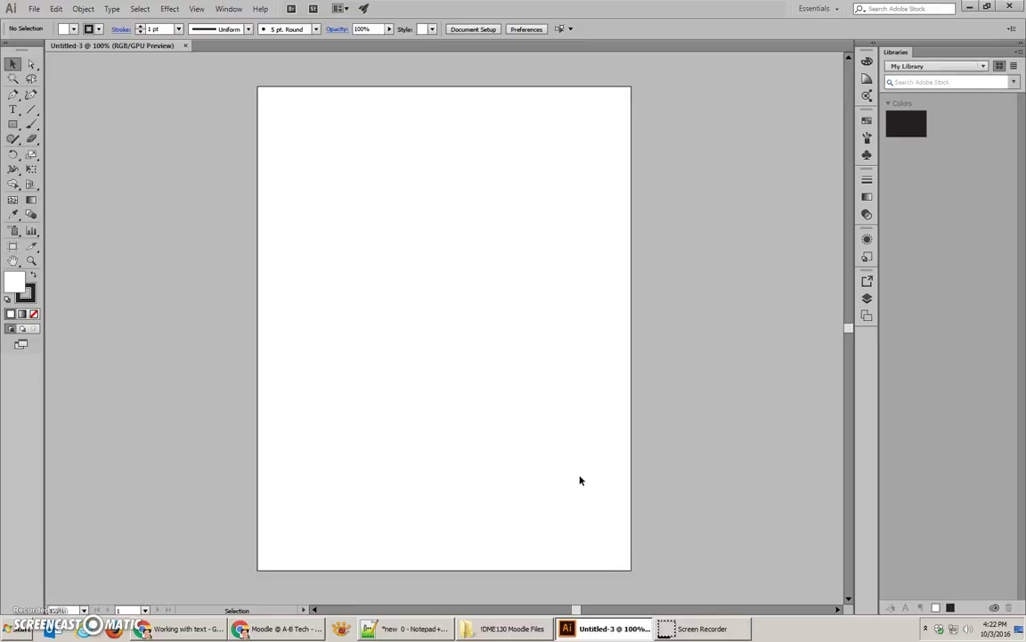
Step: Reset the Essentials workspace, then undock and close the Libraries panel
click(836, 10)
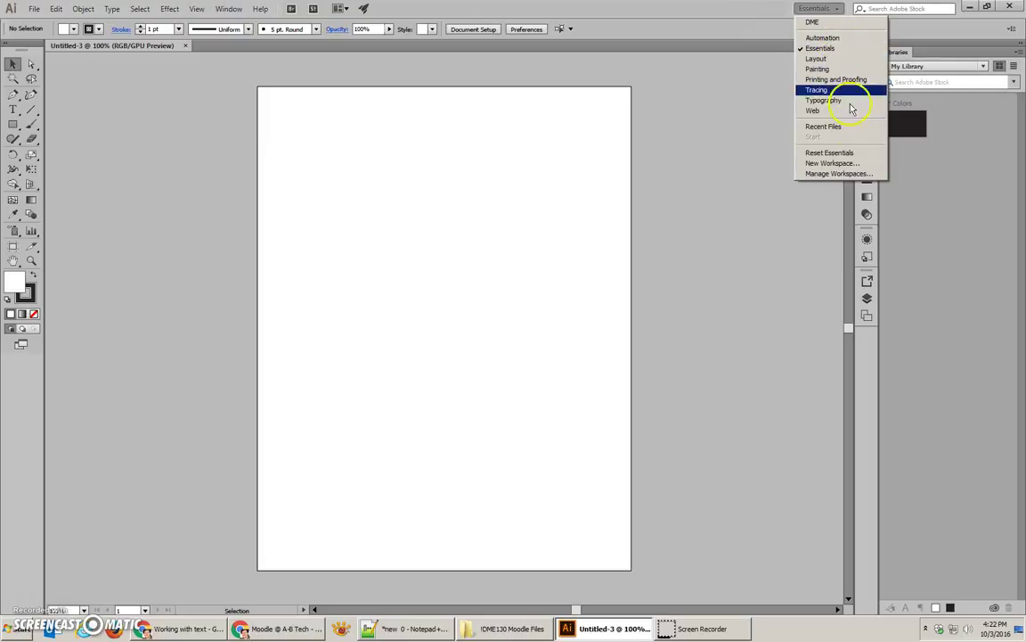
click(831, 153)
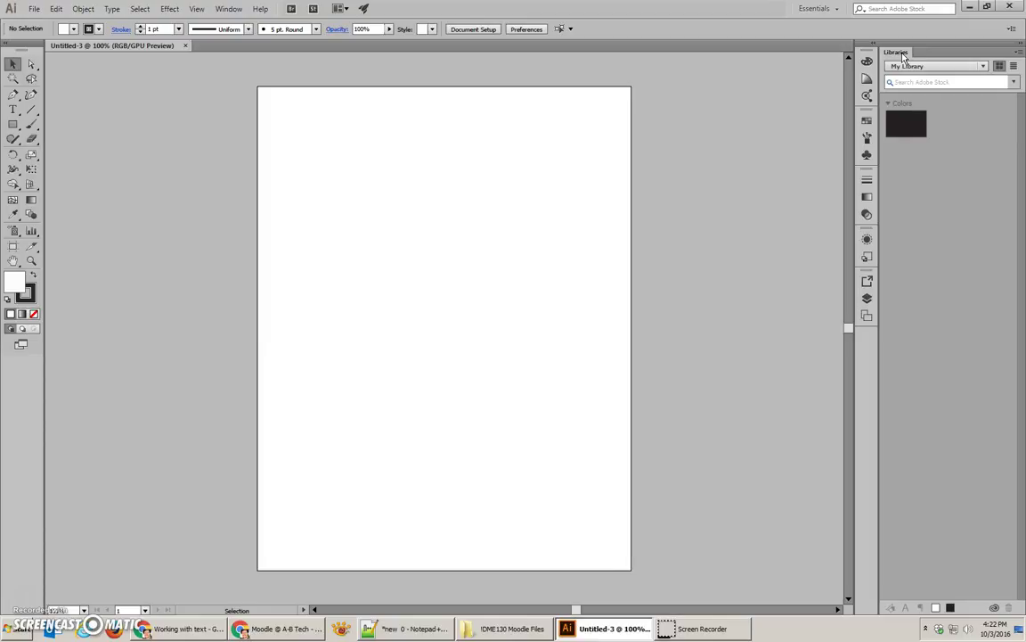
drag(903, 56, 578, 84)
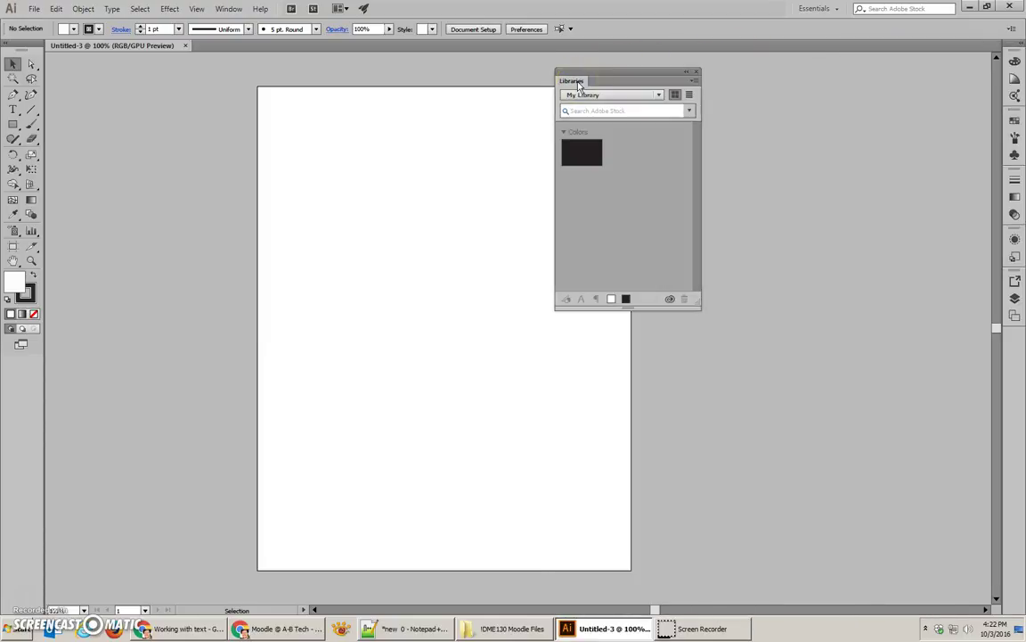
click(699, 71)
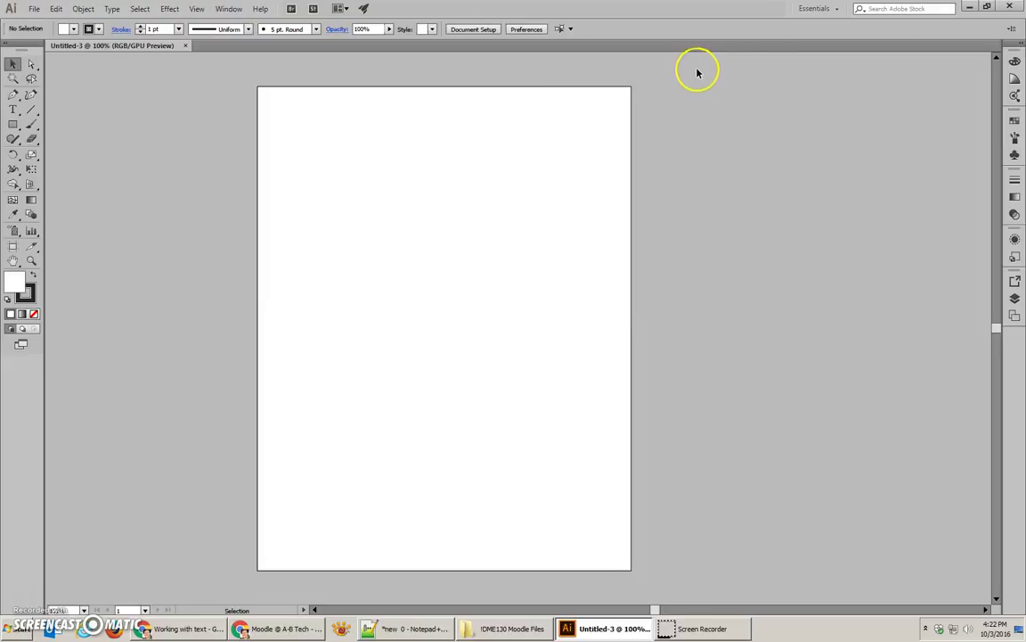
Step: Expand the collapsed panel dock and view the document's default swatches, brushes and symbols
click(1020, 48)
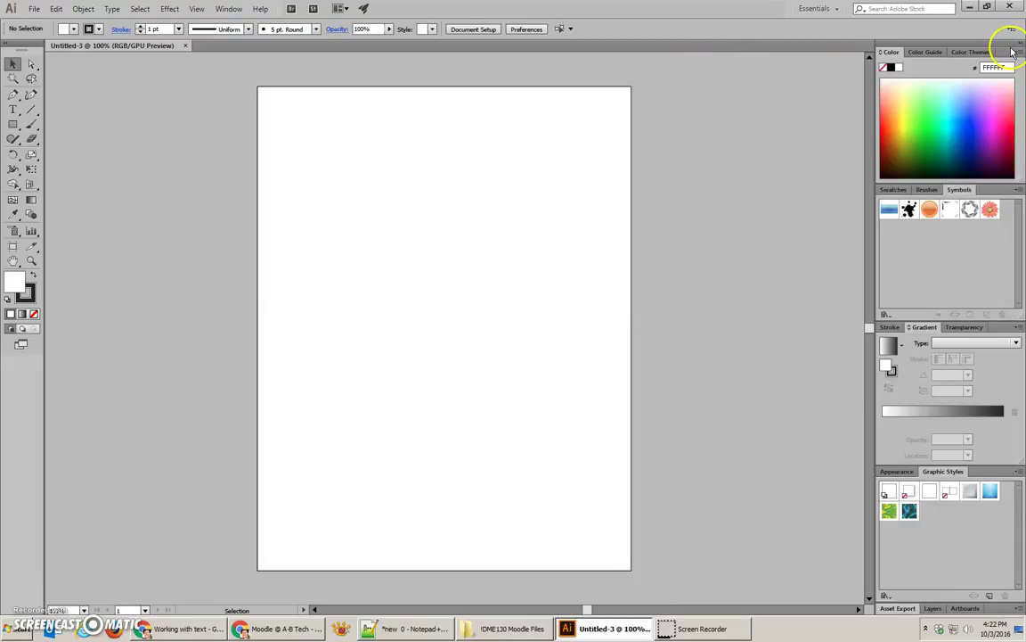
click(897, 245)
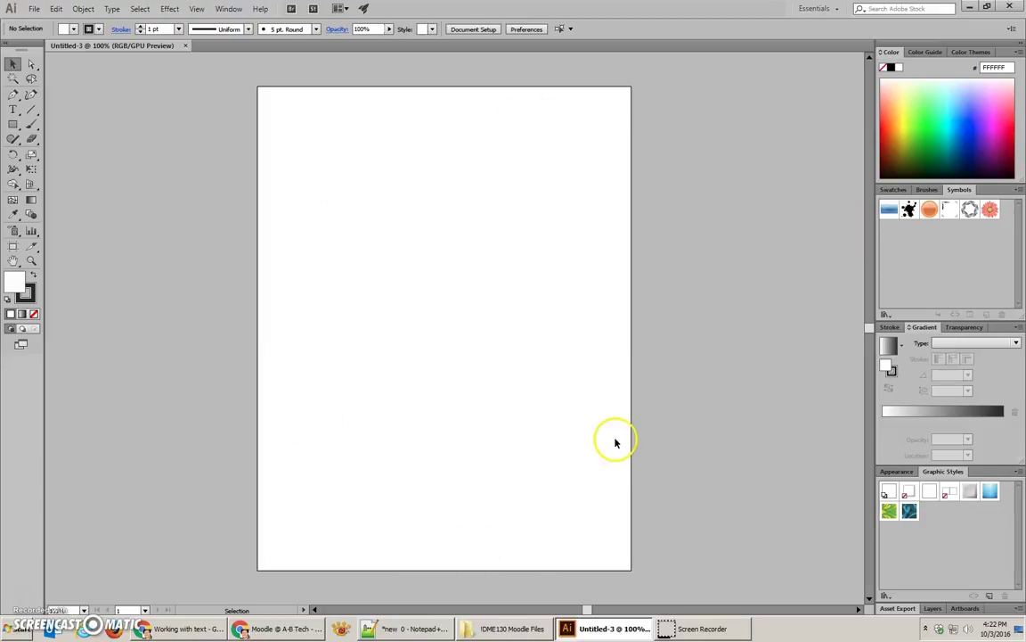
click(892, 189)
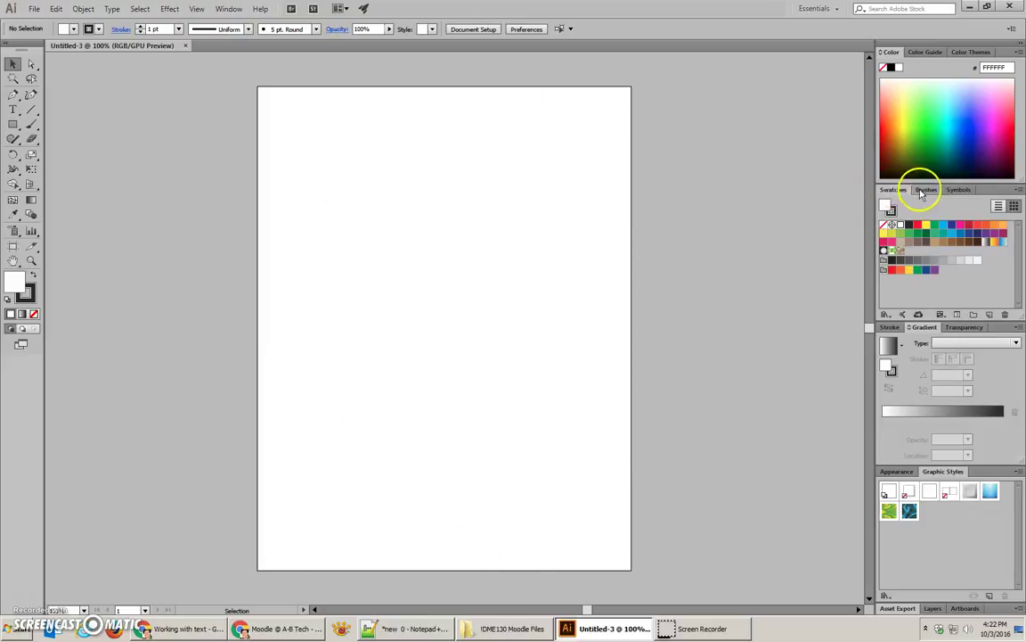
click(926, 189)
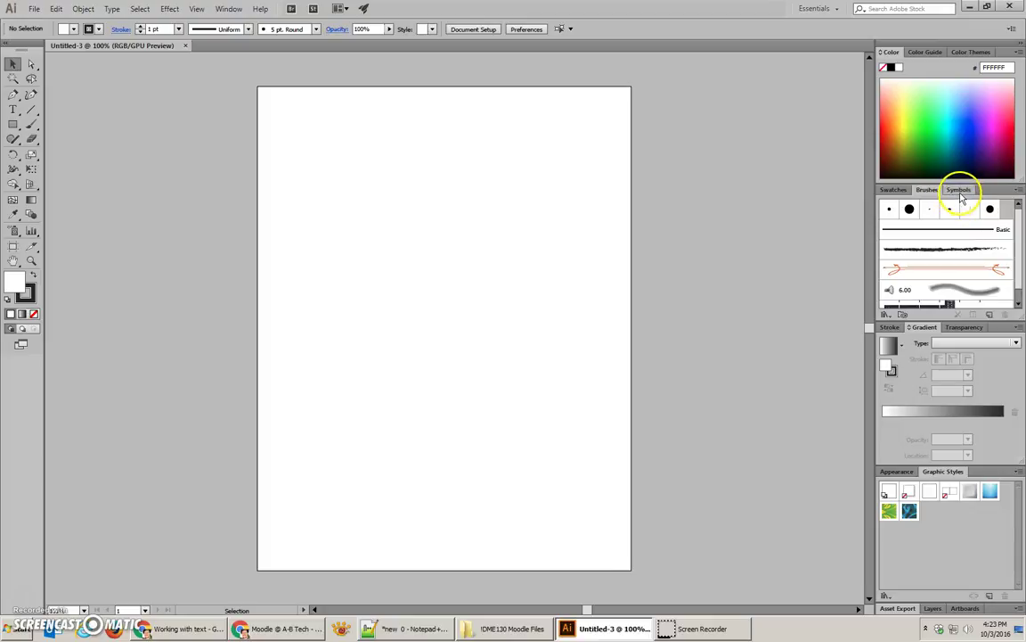
click(959, 190)
Step: Delete the bright color group in the last row of the document's swatches
click(892, 189)
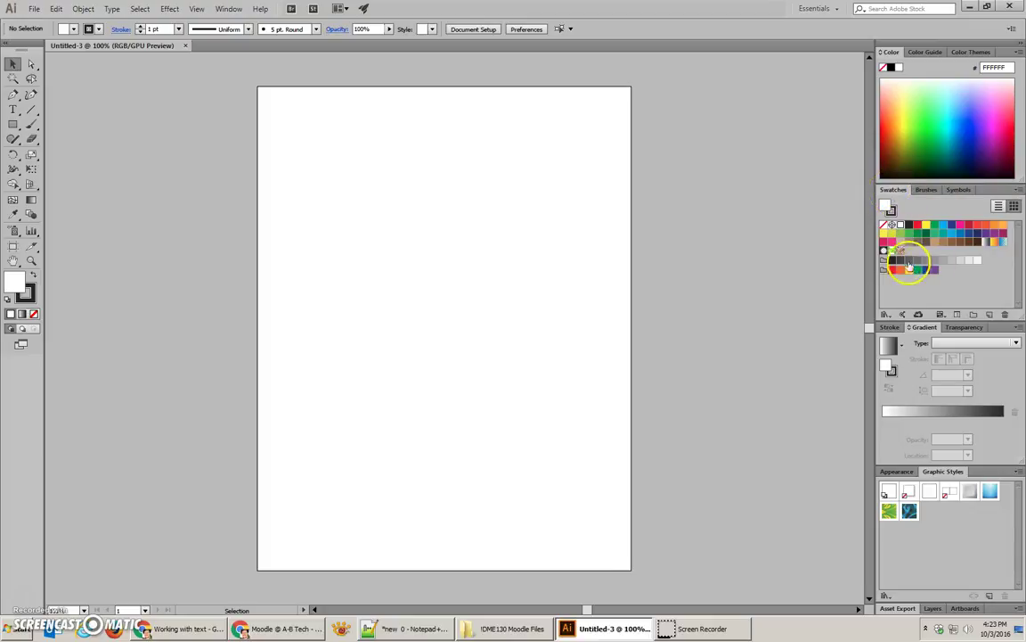
click(883, 270)
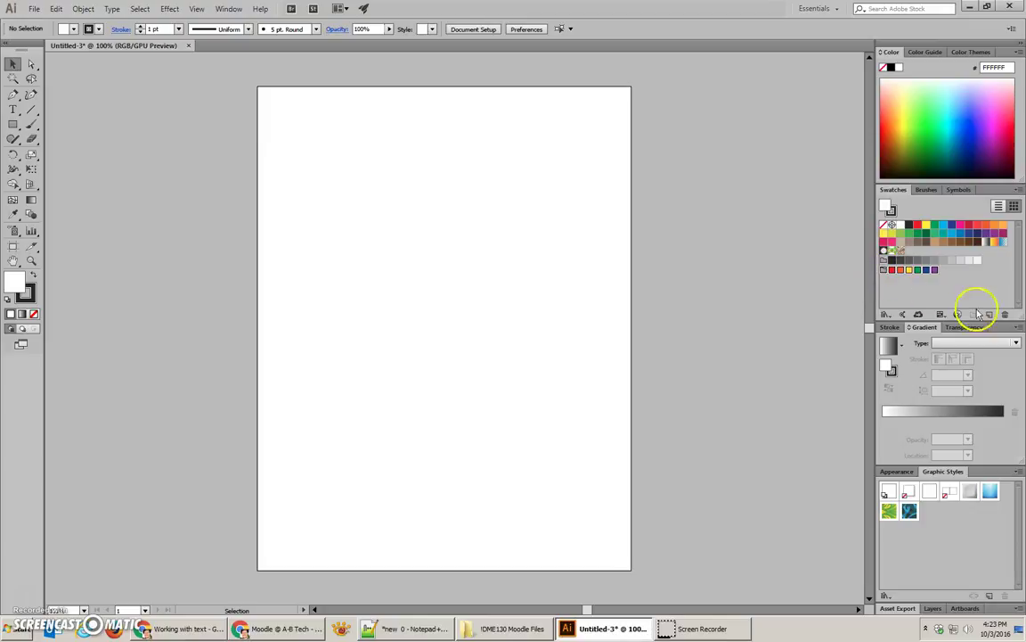
click(1005, 314)
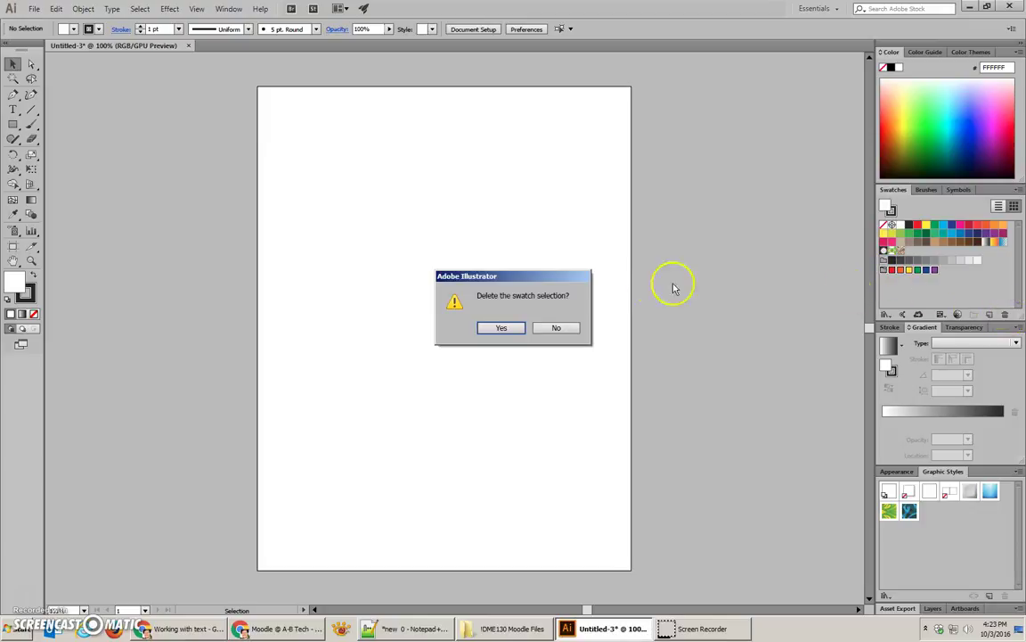
click(514, 330)
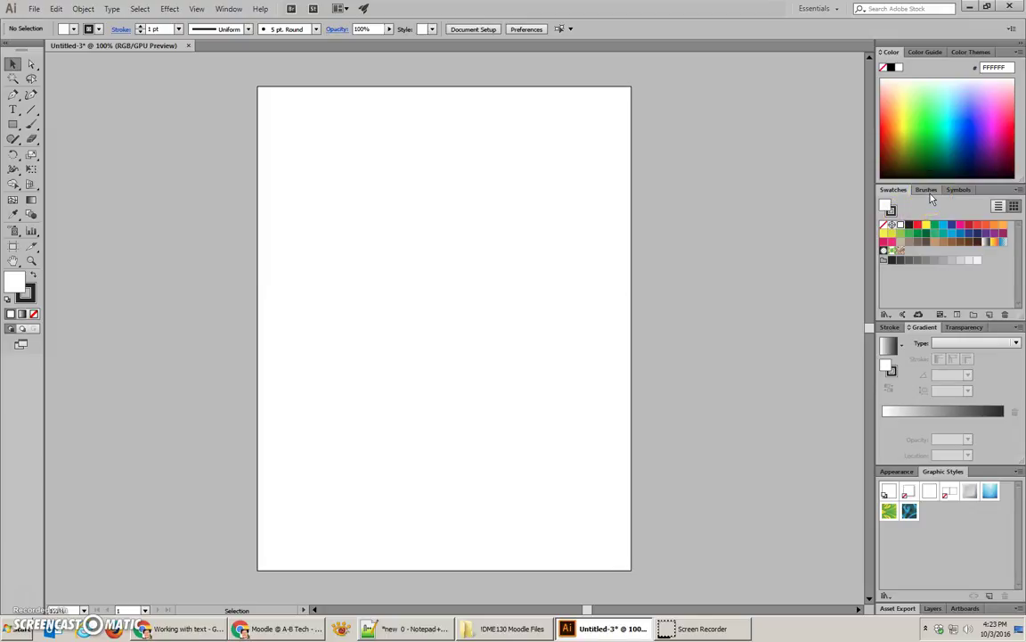
Step: Select all unused swatches and delete them from the document
click(1016, 189)
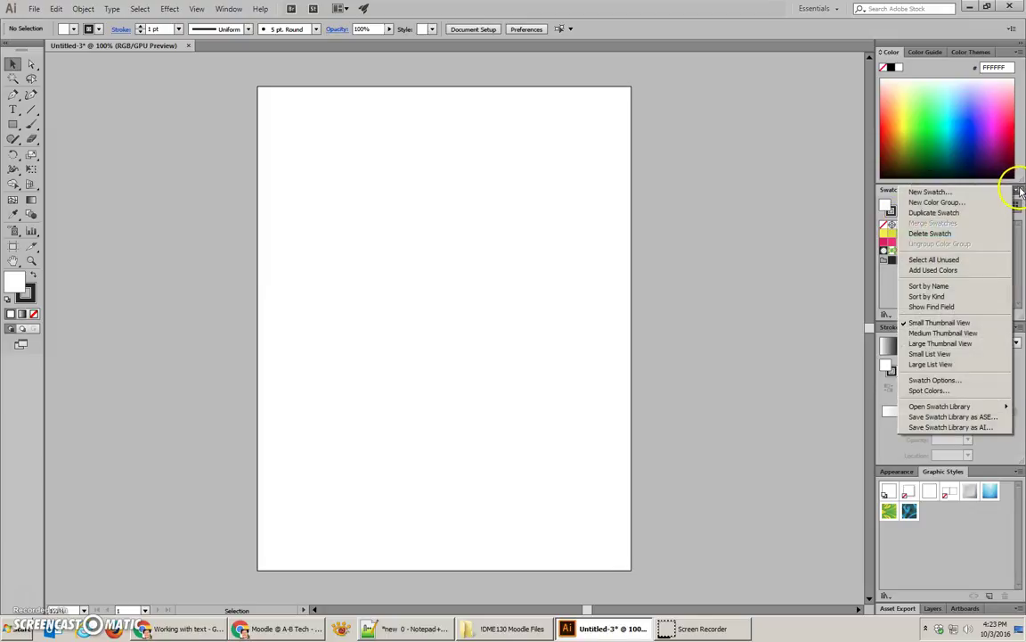
click(946, 259)
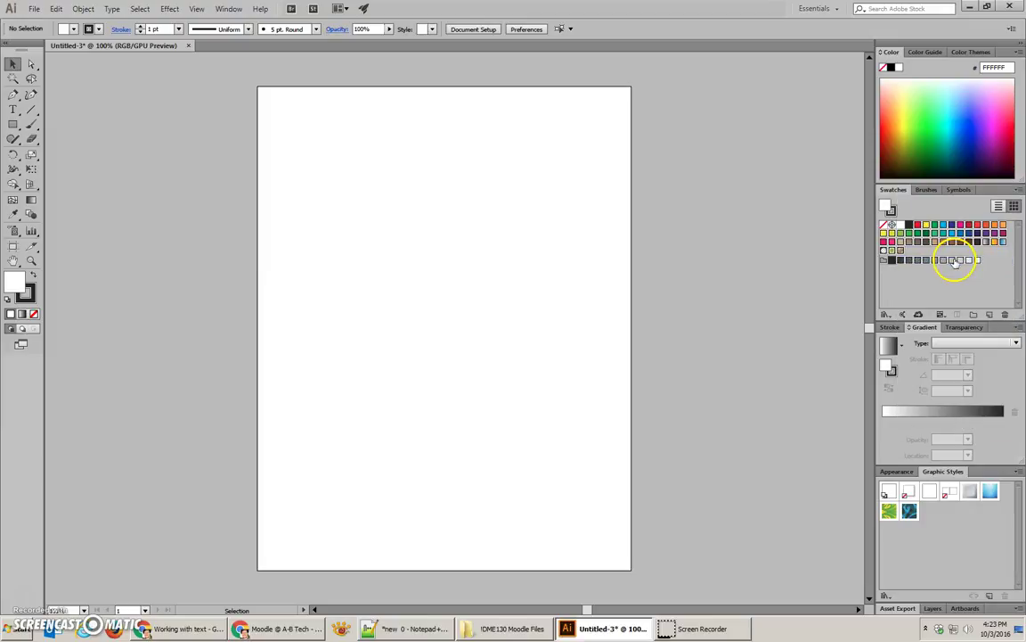
click(1006, 314)
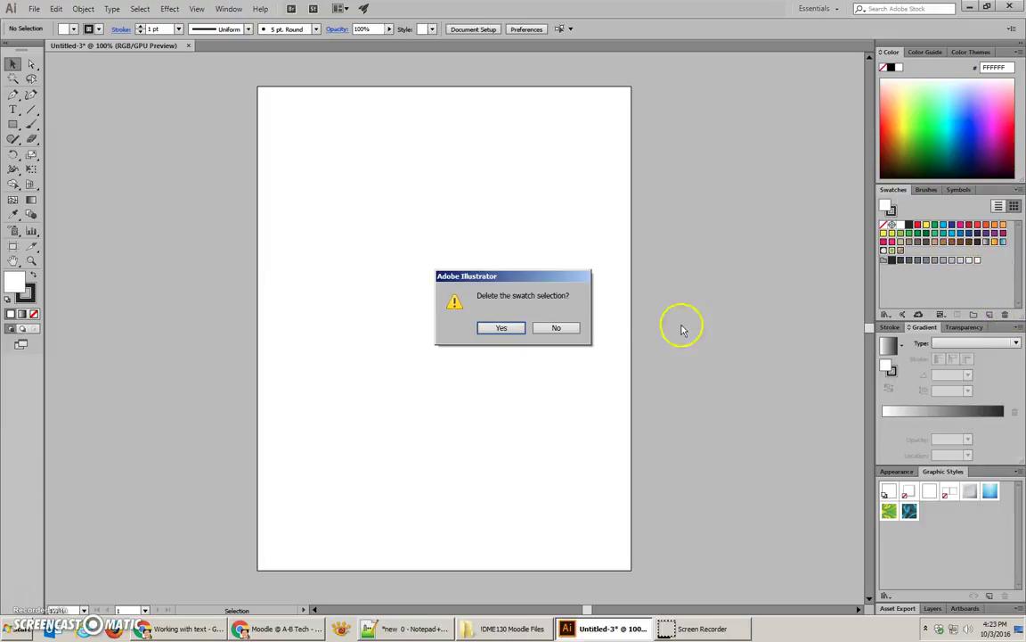
click(496, 328)
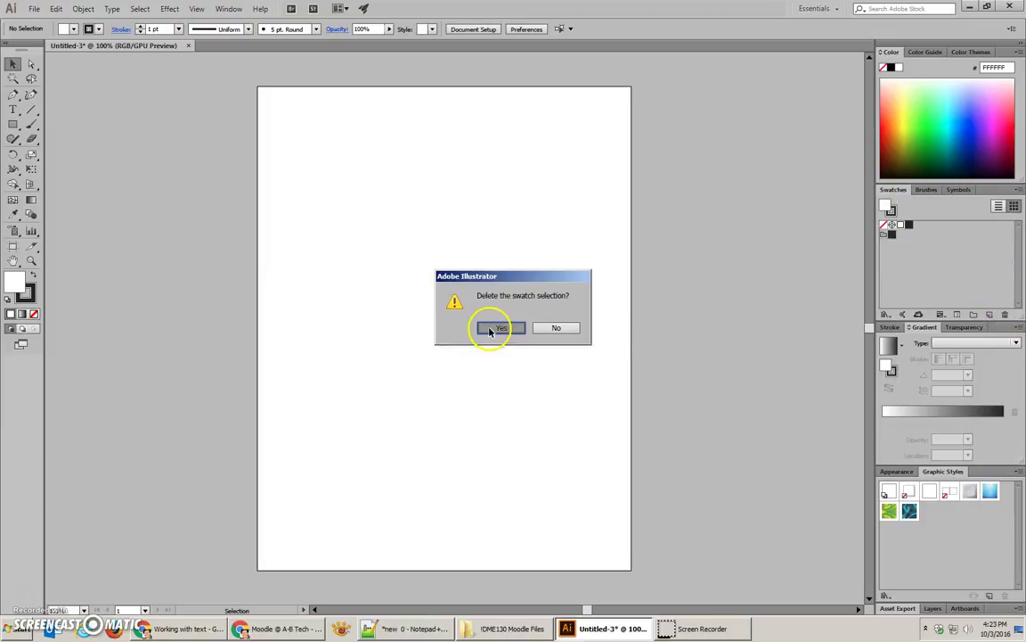
Step: Delete the remaining Grays color group from the swatches
click(882, 235)
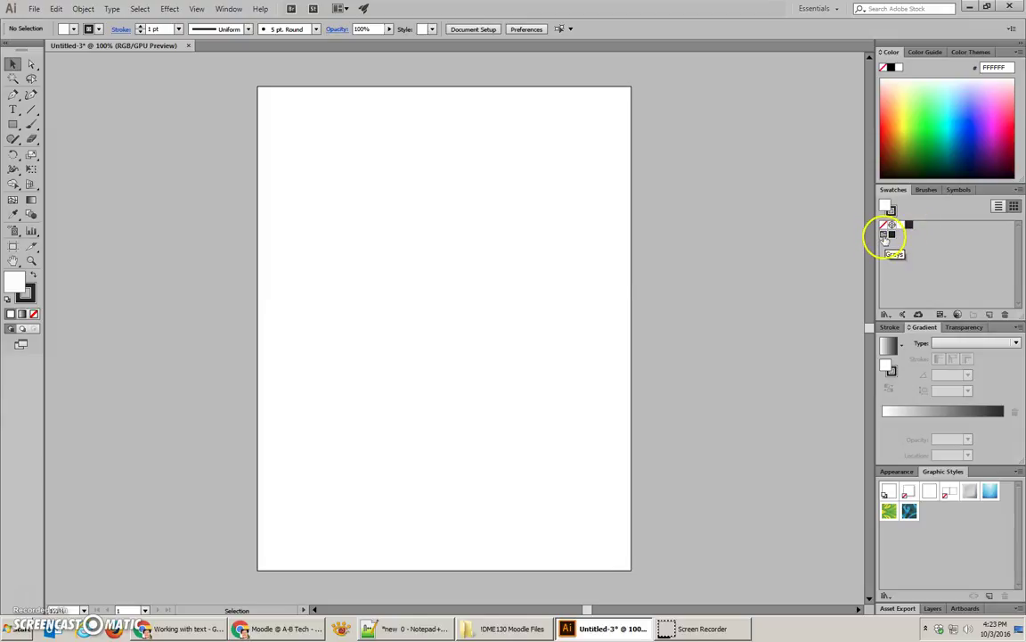
click(1005, 314)
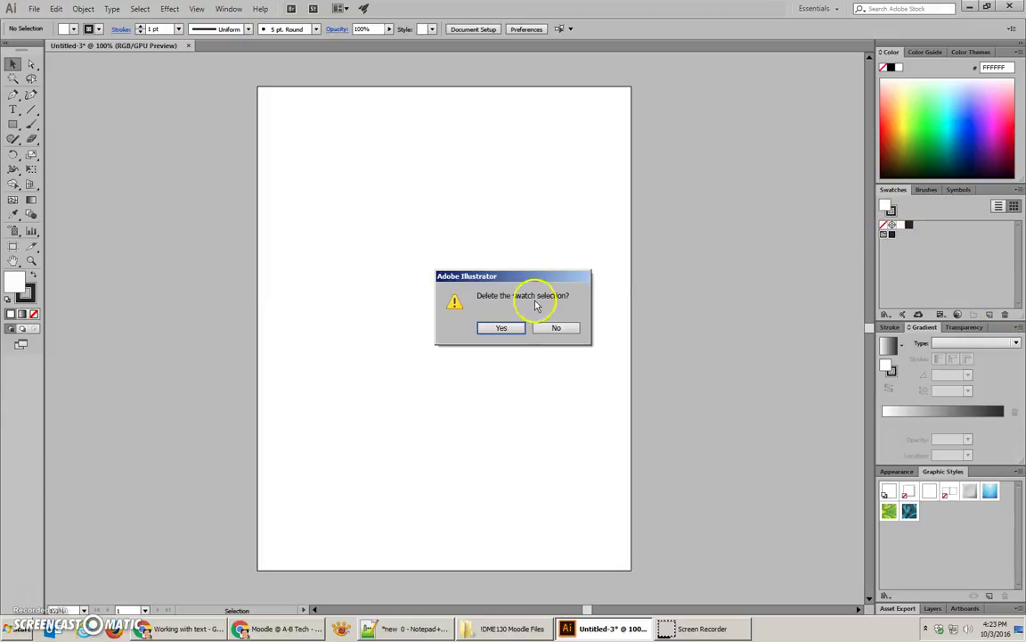
click(502, 329)
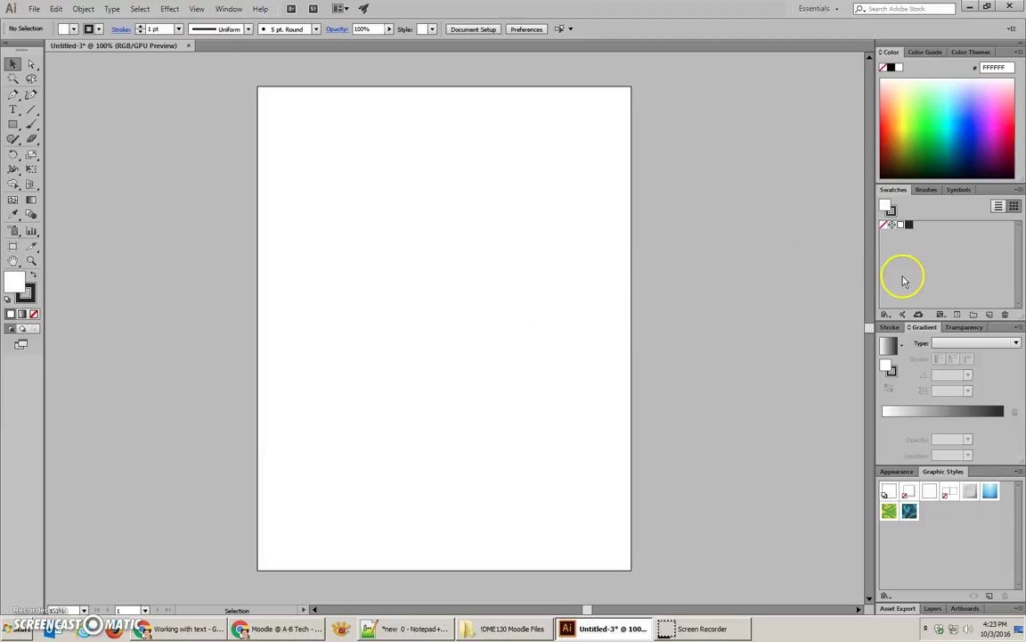
Step: Run the Delete Unused Panel Items action to clear the unused symbols, graphic styles and brushes, and close the Actions panel
click(928, 189)
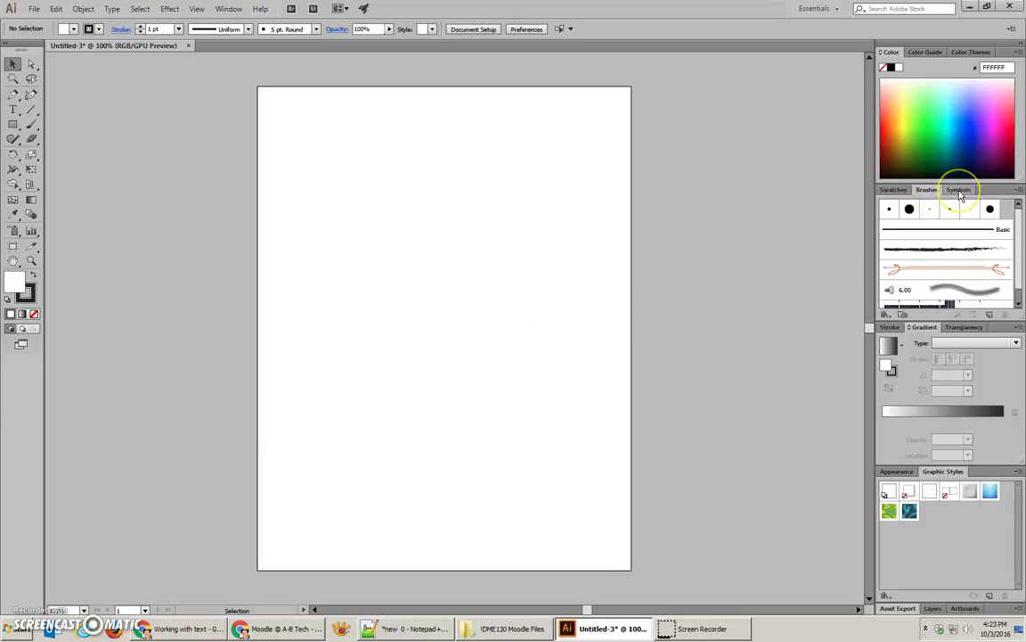
click(960, 190)
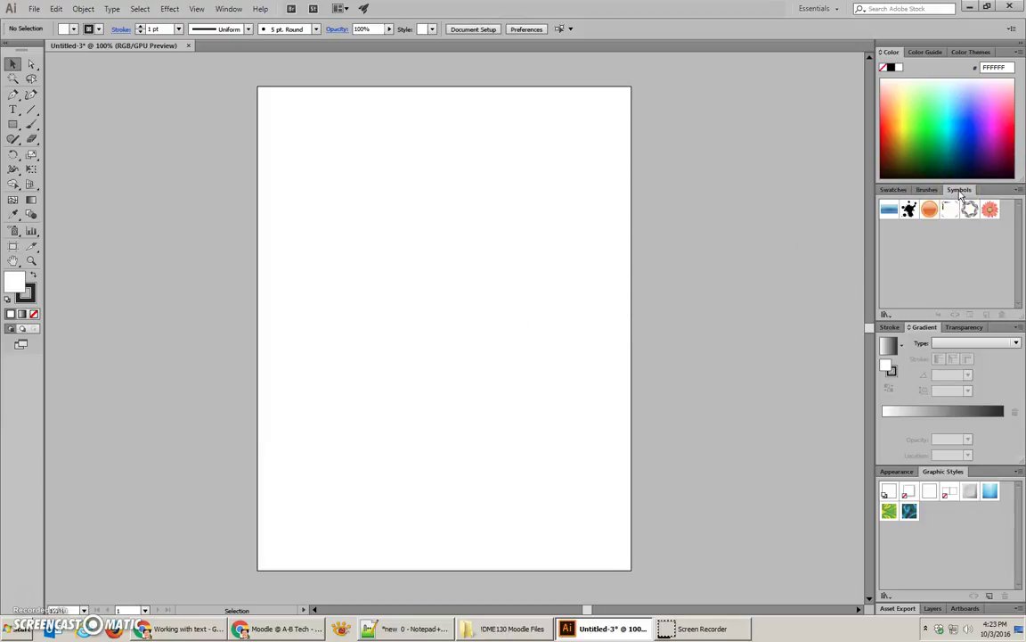
click(229, 10)
click(232, 116)
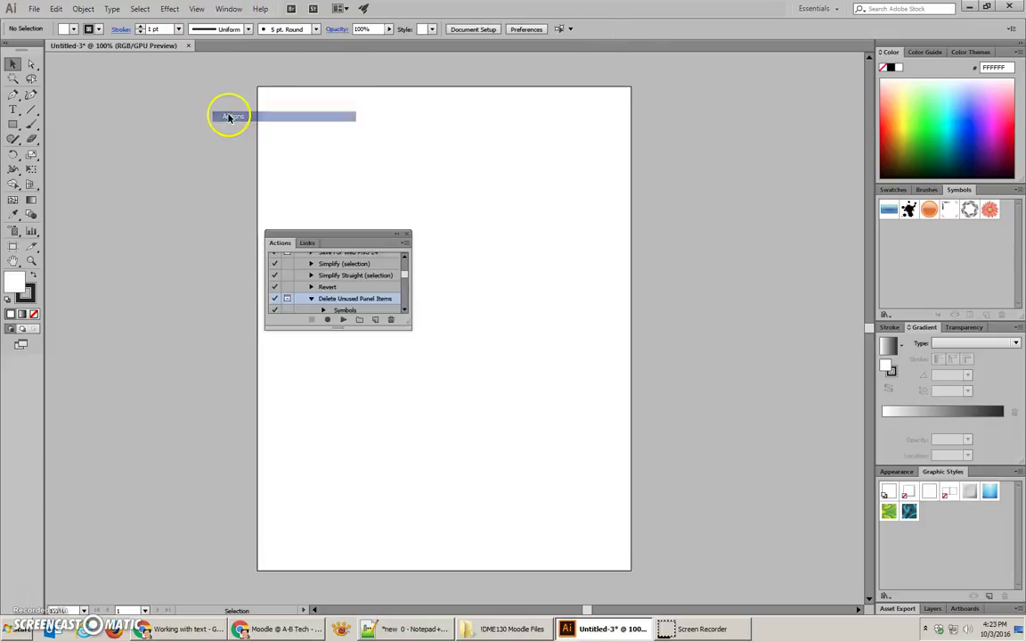
drag(409, 326, 527, 457)
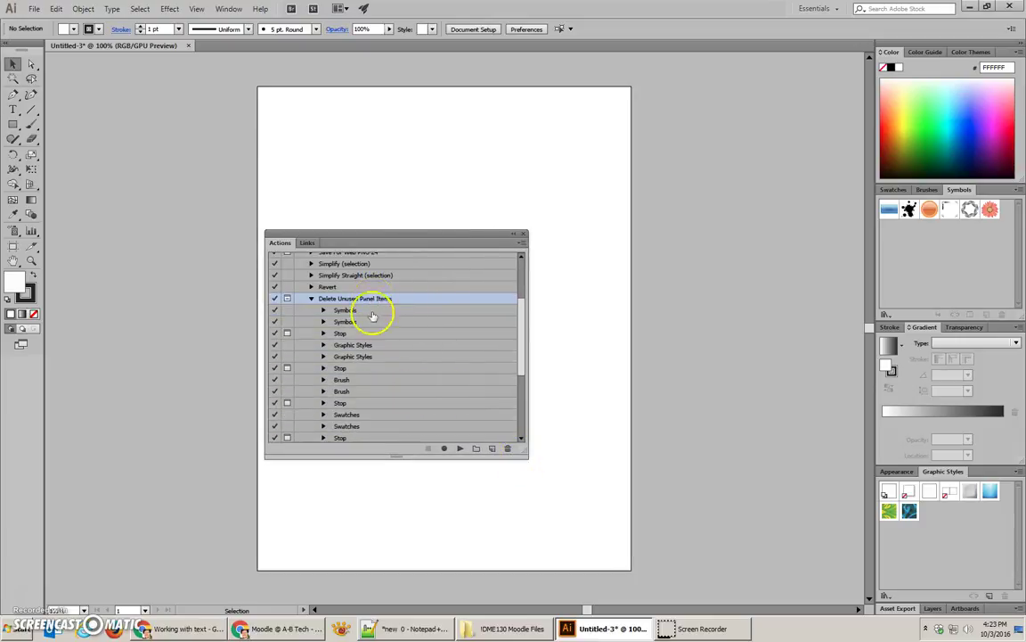
click(461, 448)
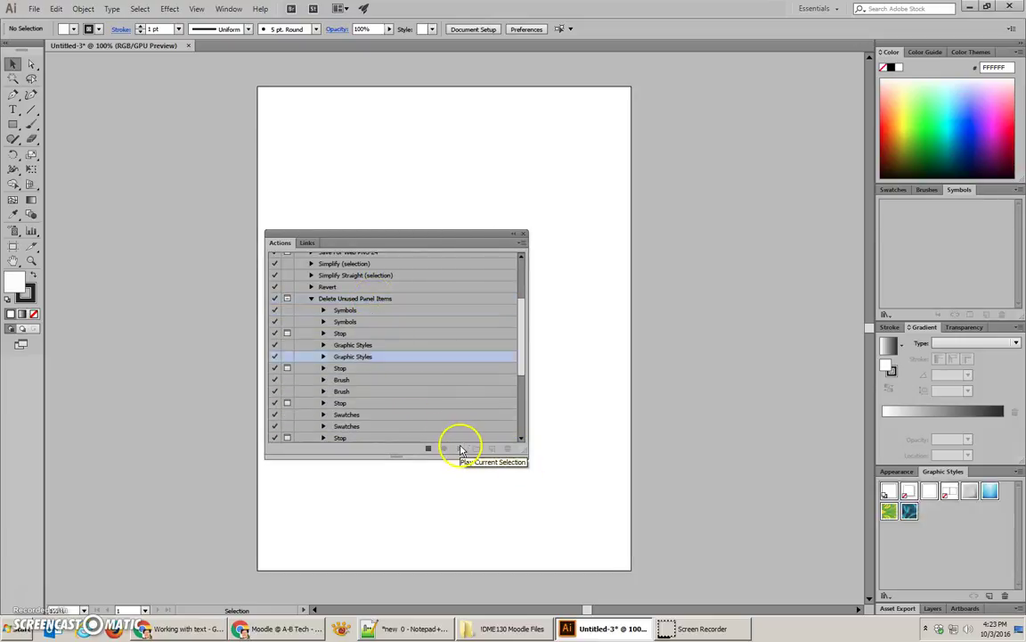
click(523, 233)
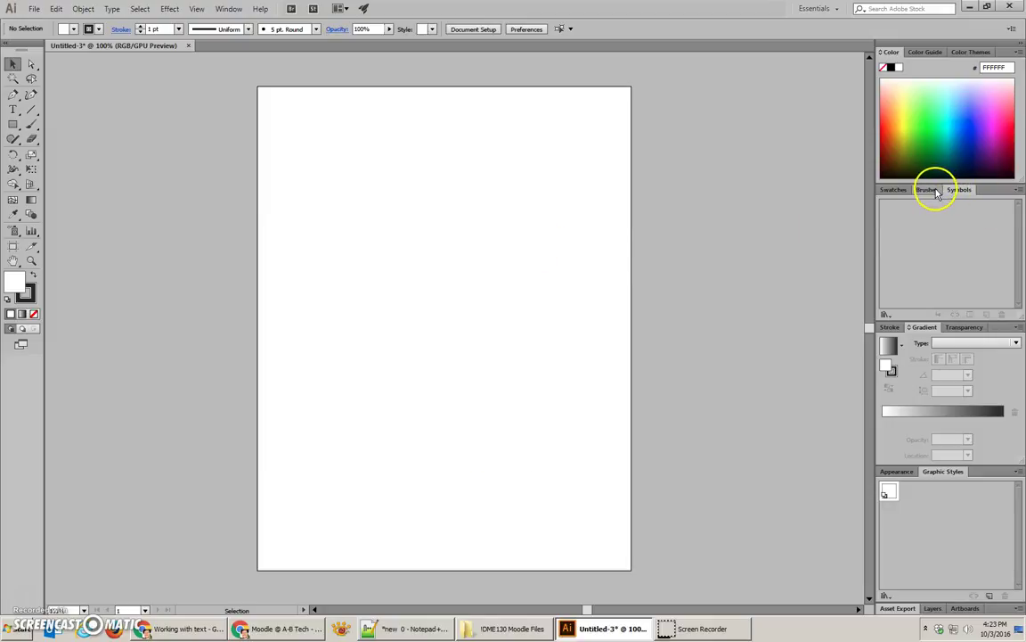
Step: Save the document to the Desktop as DME PRINT RGB.ai in Illustrator CC format with the default save options
click(931, 190)
click(902, 191)
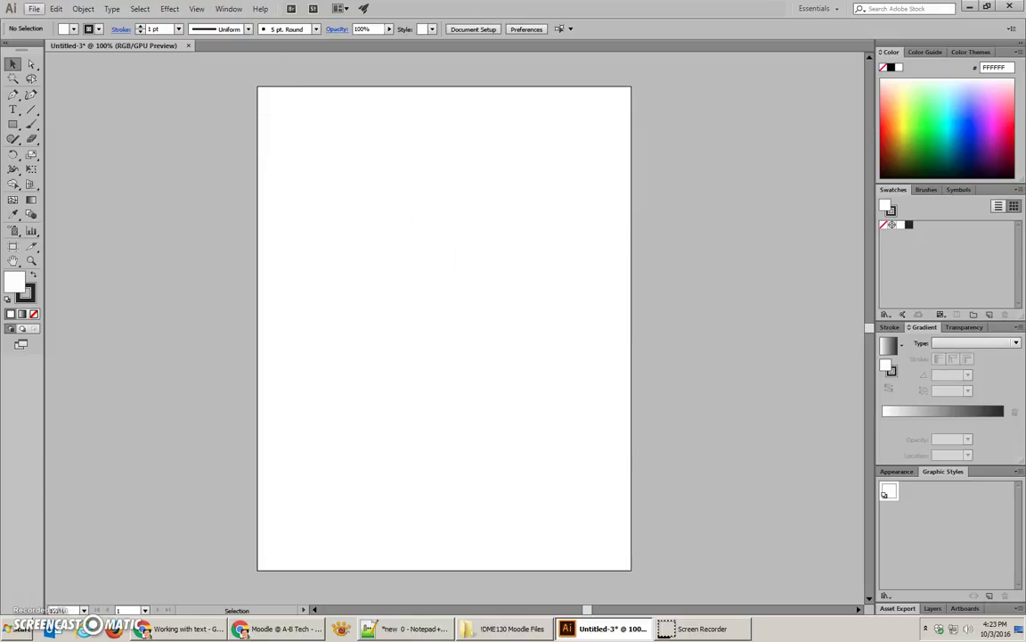
click(34, 8)
click(48, 99)
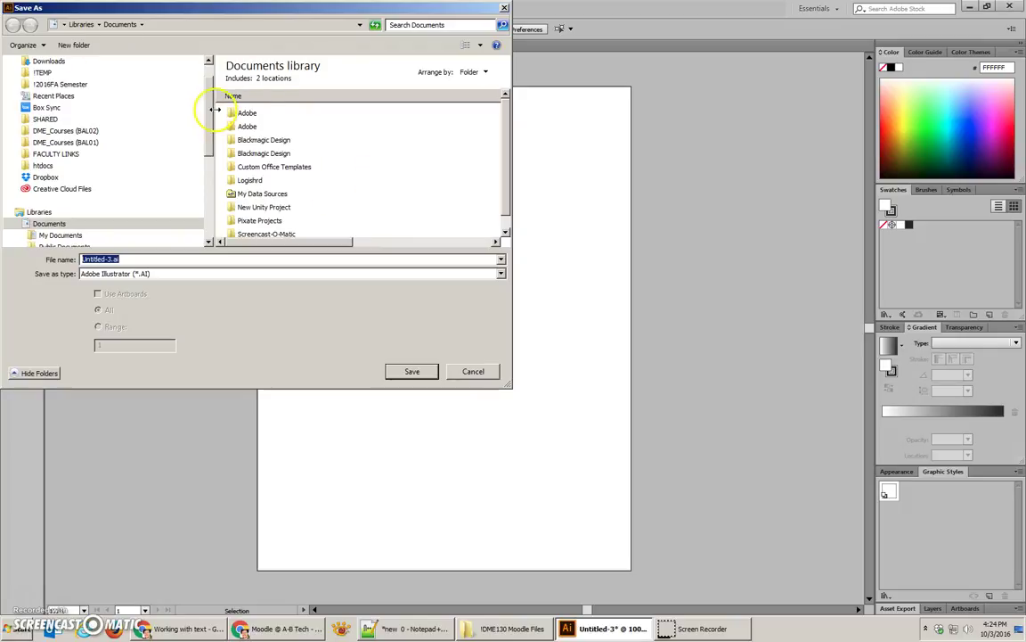
drag(212, 108, 214, 89)
click(45, 79)
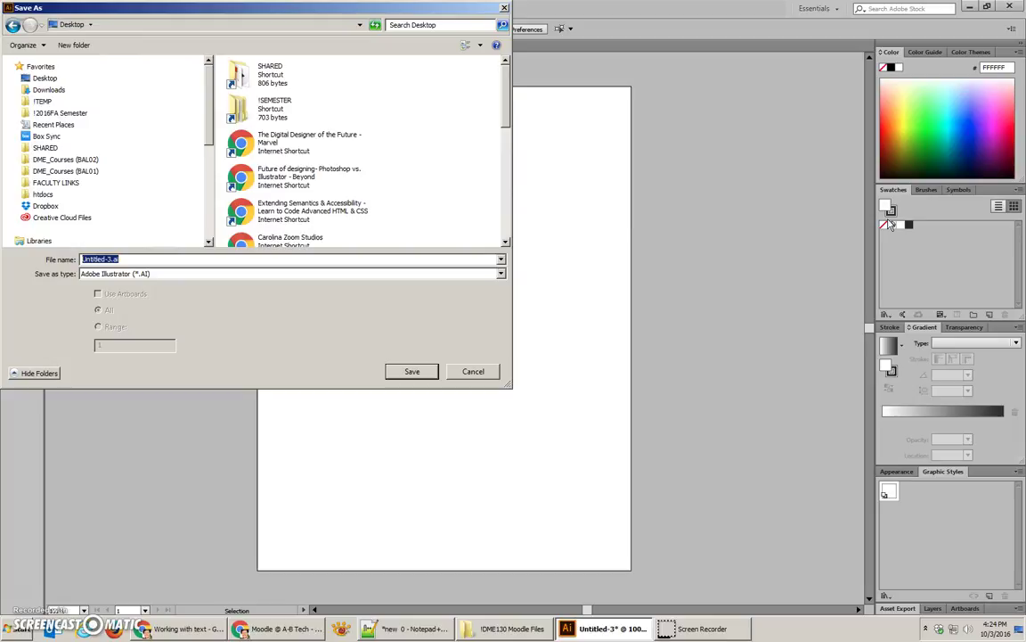
text(PRINT)
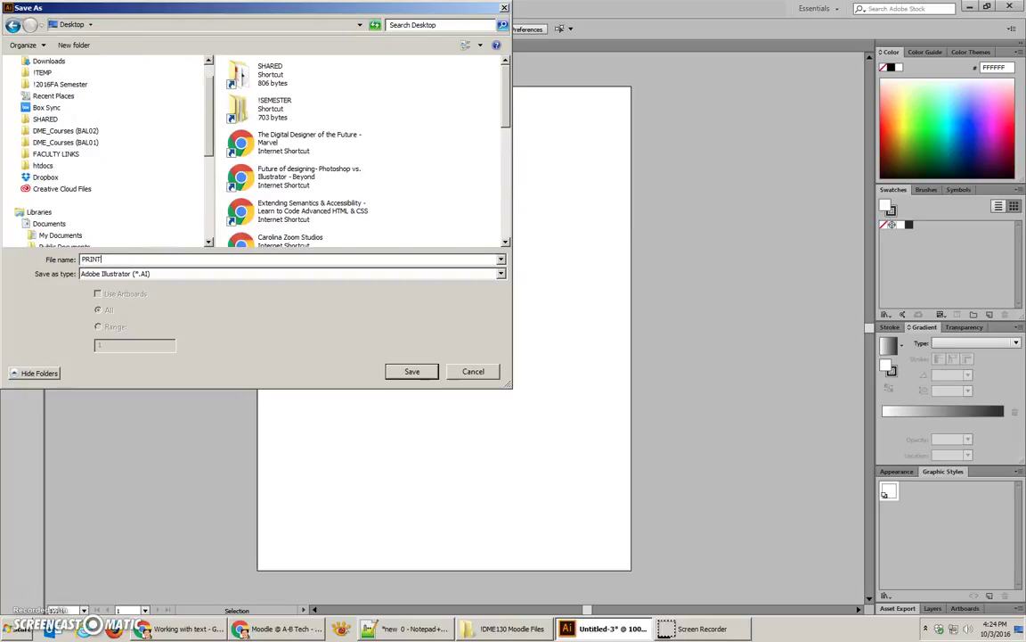
text(DME)
key(Return)
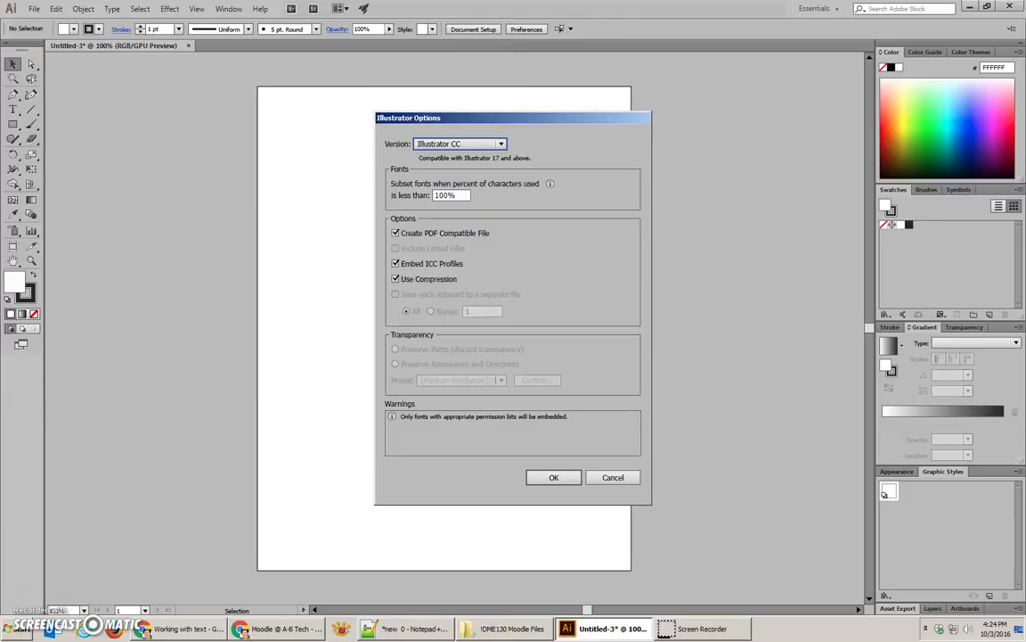
click(560, 476)
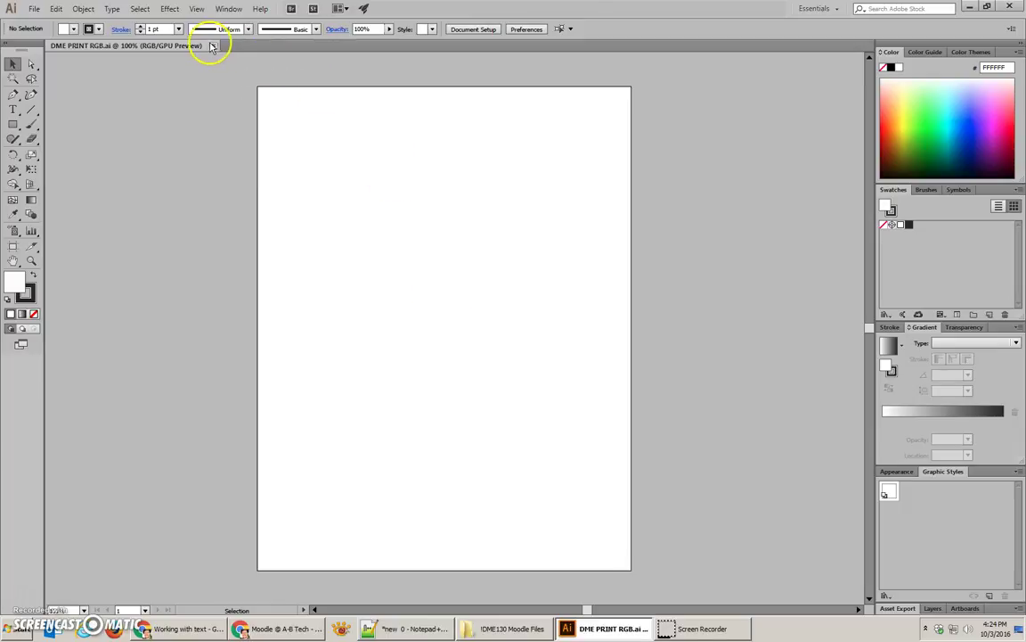
Step: Close the saved document and copy the New Document Profiles folder path from the profile file browser of a new document
click(213, 46)
click(33, 10)
click(43, 22)
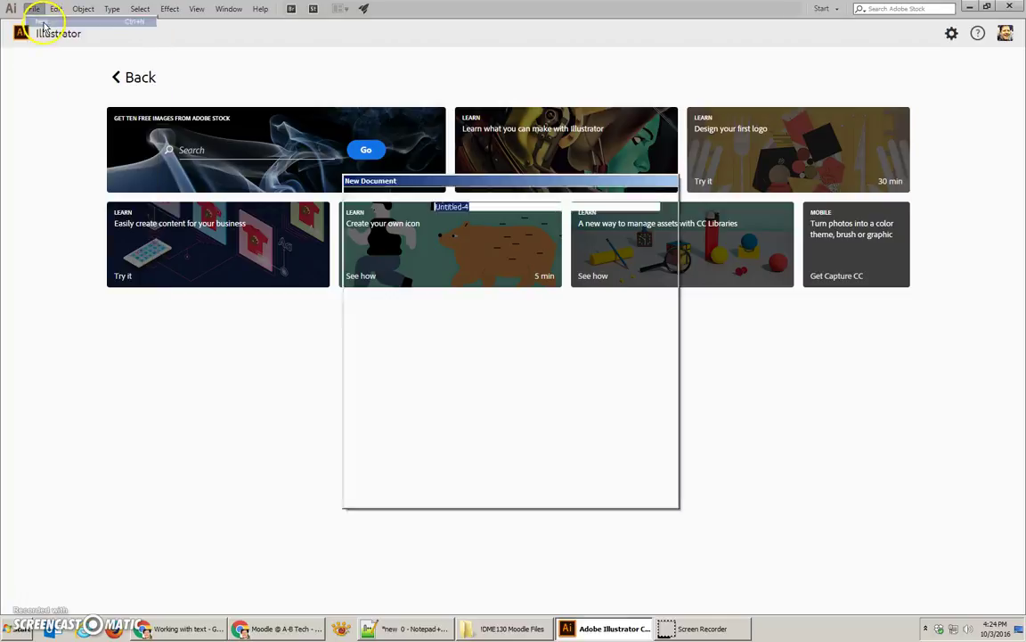
click(462, 226)
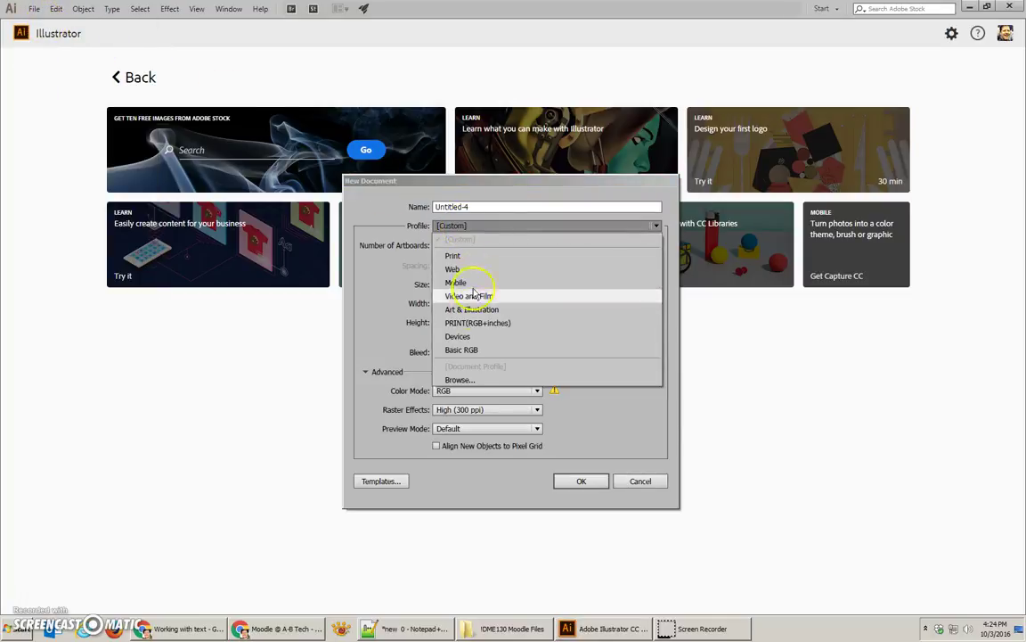
click(465, 379)
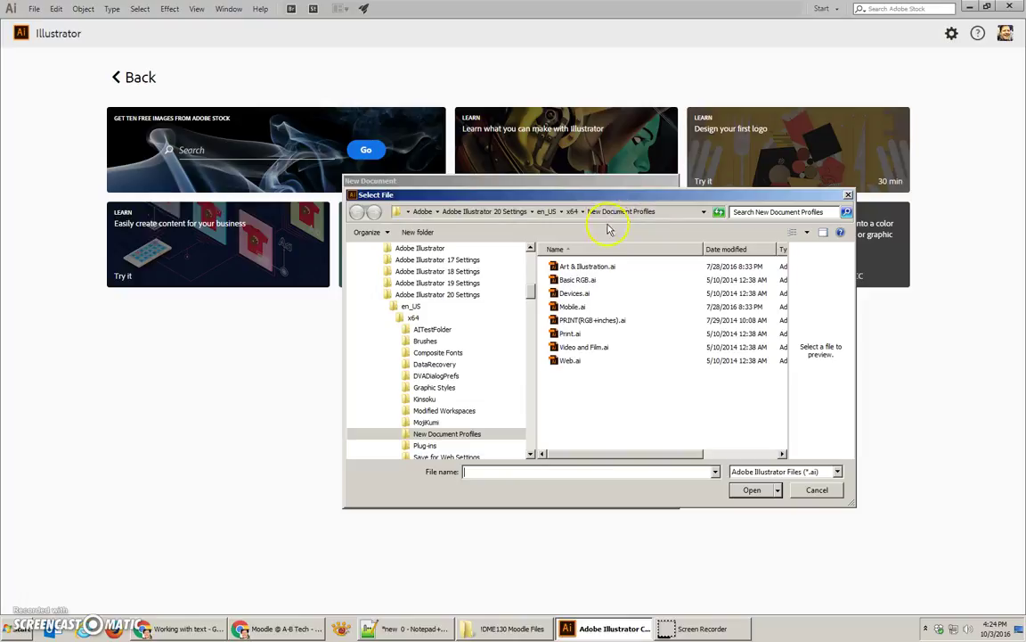
click(679, 218)
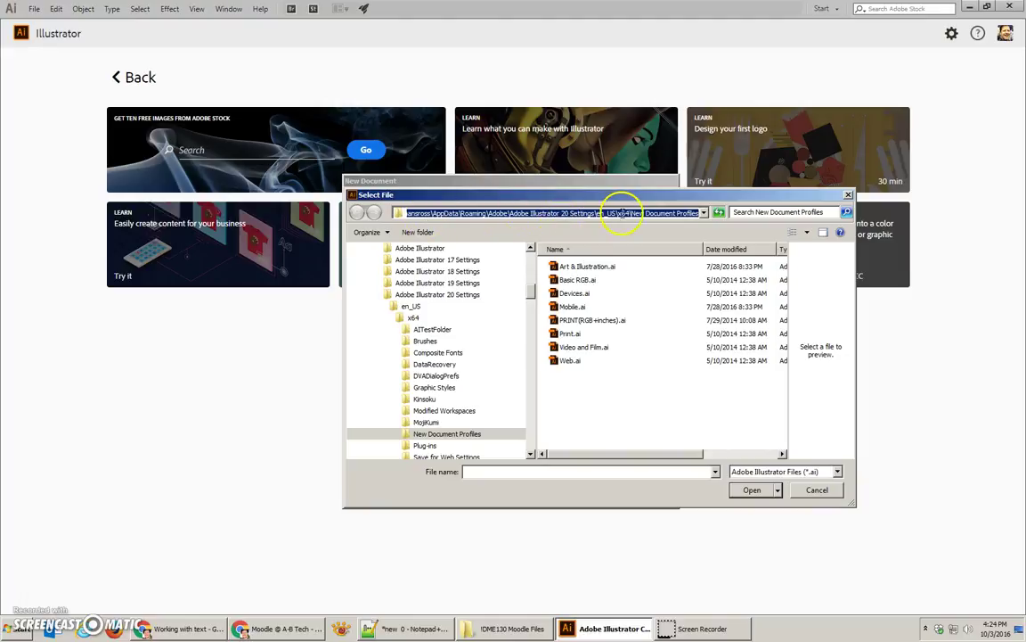
right_click(502, 214)
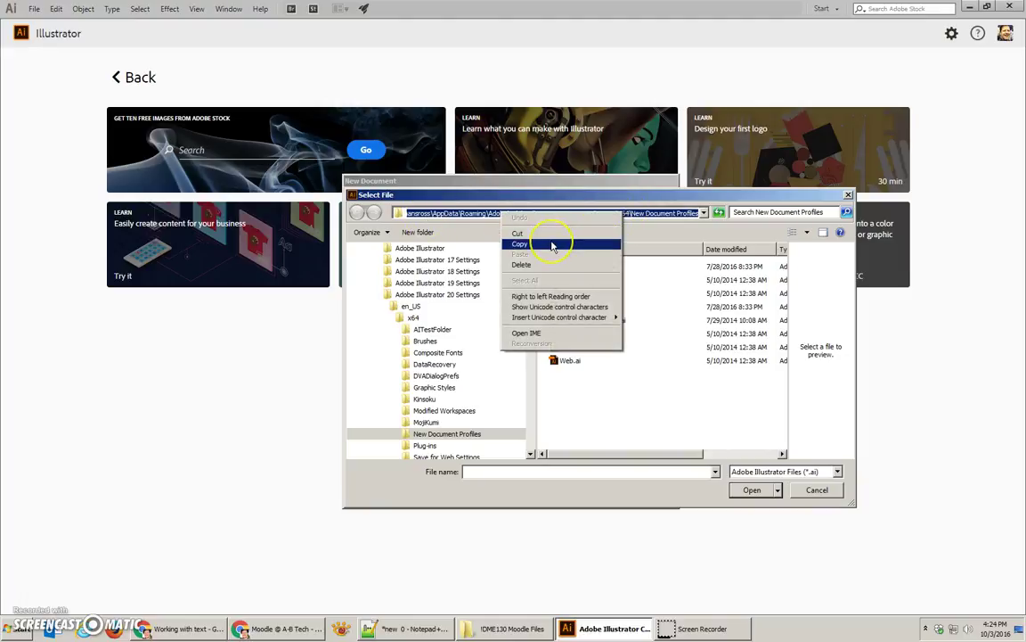
click(525, 243)
click(813, 490)
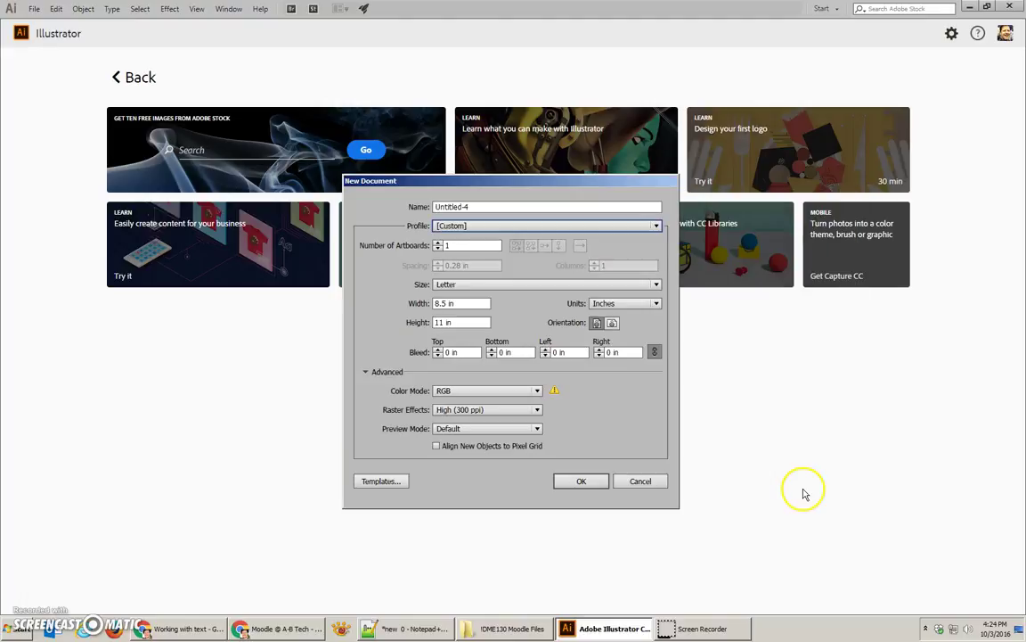
Step: Switch to Windows Explorer at the Desktop folder and select DME PRINT RGB.ai
click(513, 629)
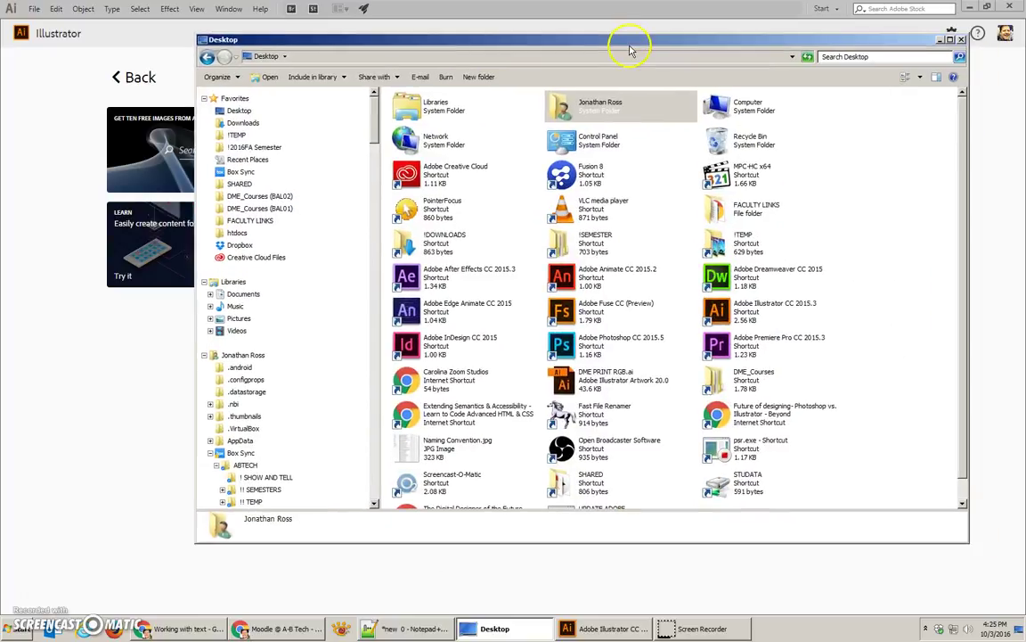
drag(630, 41, 600, 57)
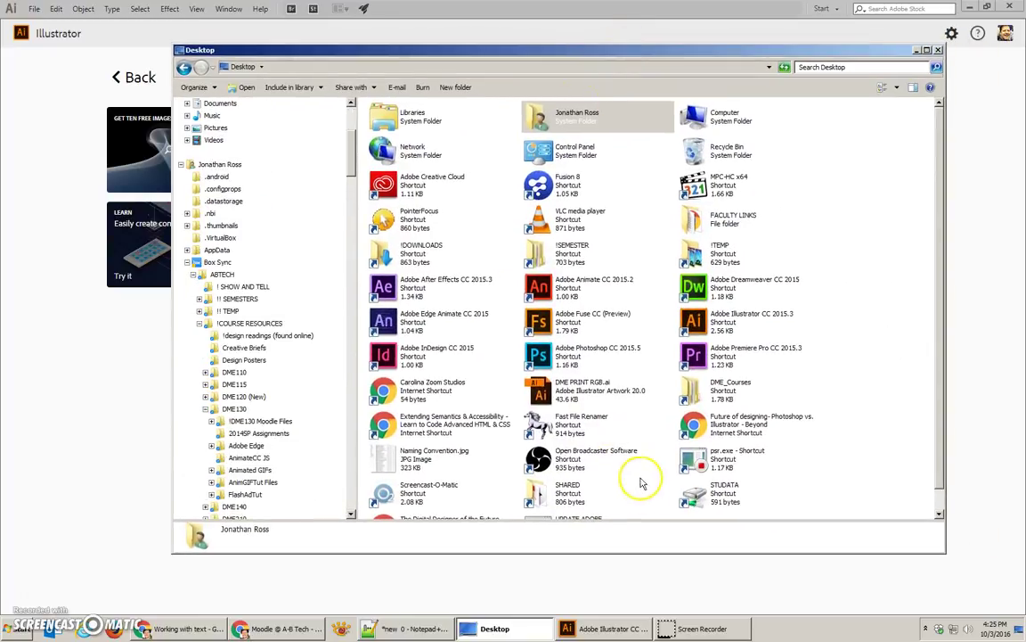
click(847, 499)
scroll(860, 498, down, 1)
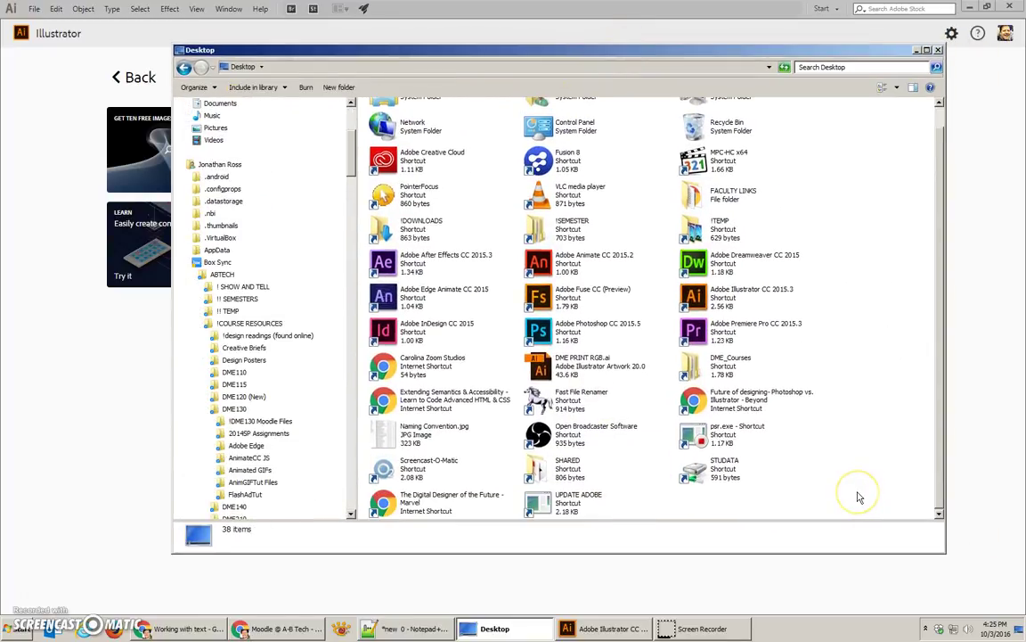
scroll(860, 497, up, 1)
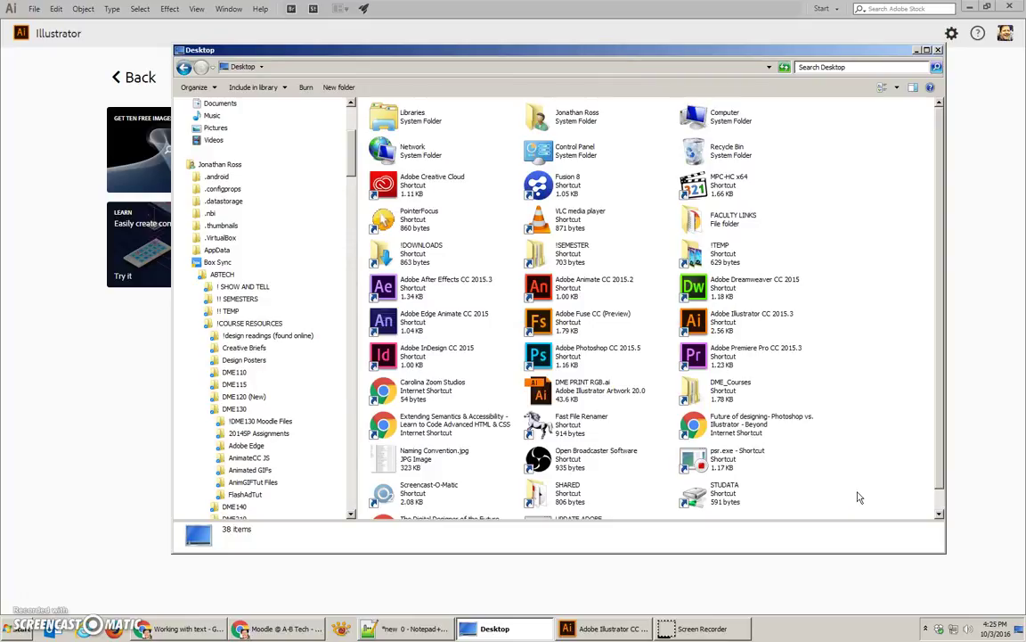
click(575, 398)
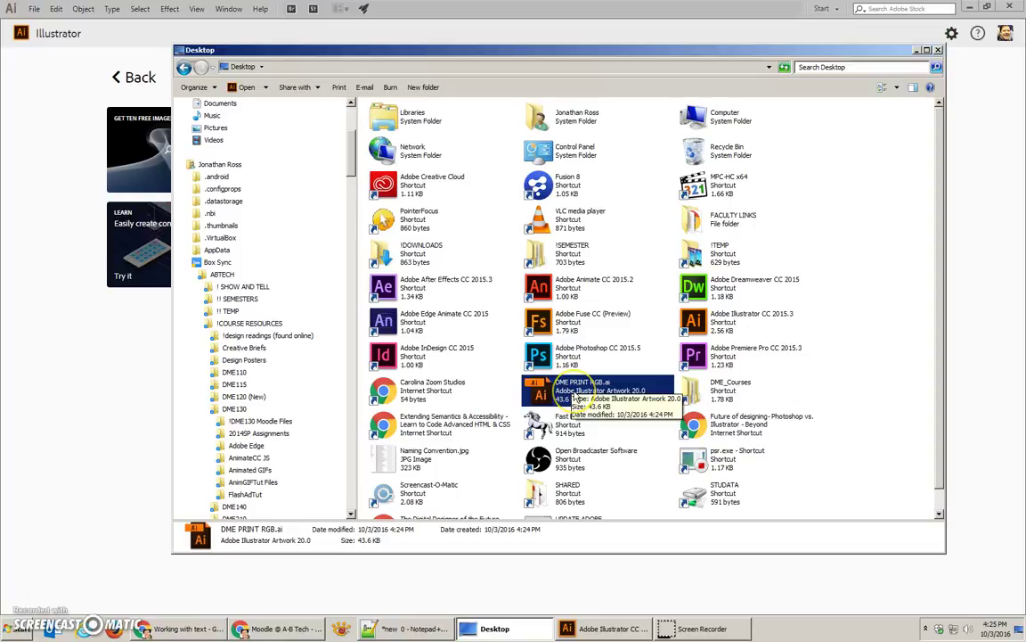
double_click(580, 392)
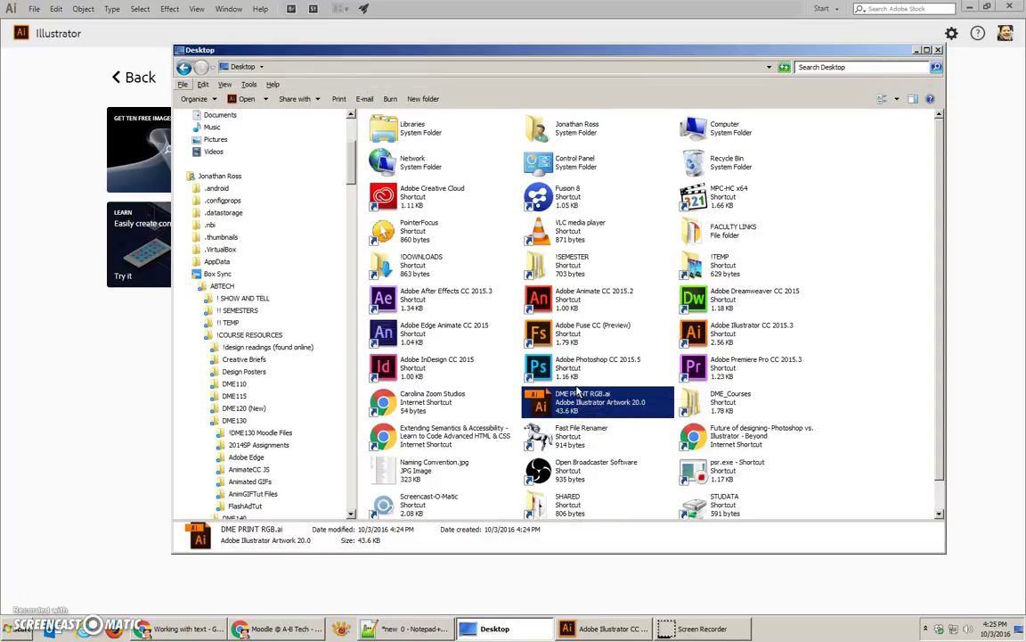
Step: Open a second Explorer window at the copied New Document Profiles path and arrange it so the Desktop file stays visible
key(super+e)
click(457, 123)
click(450, 76)
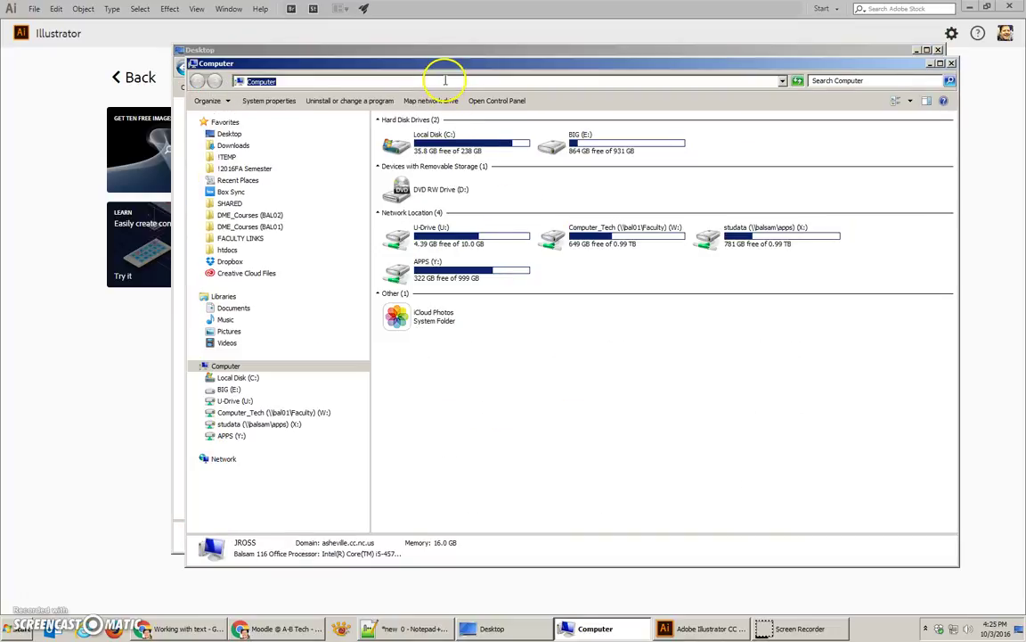
key(ctrl+v)
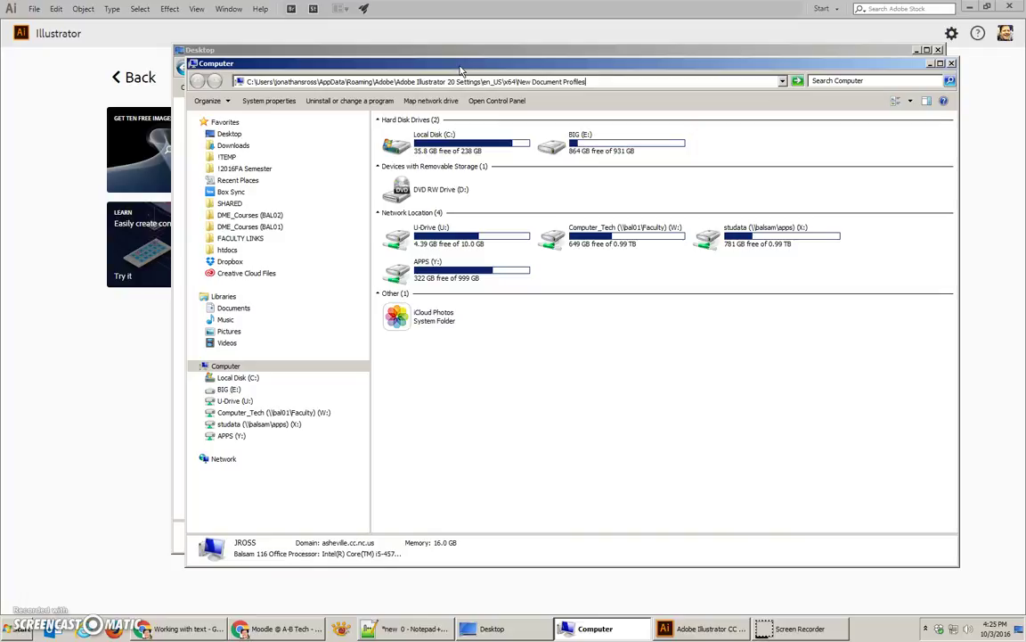
key(Return)
drag(464, 65, 534, 433)
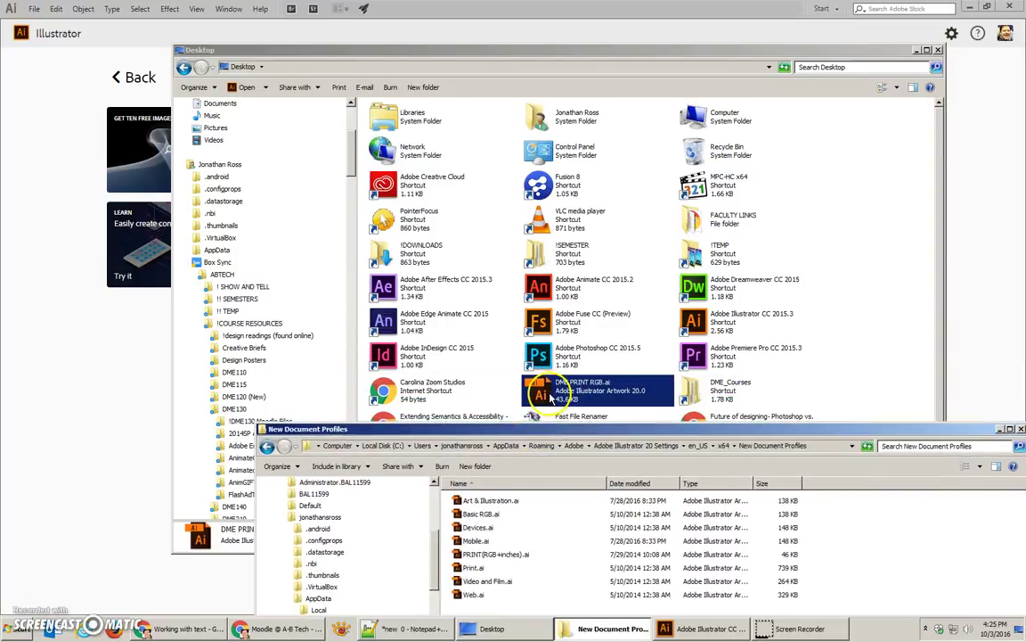
Step: Move DME PRINT RGB.ai from the Desktop into the New Document Profiles folder and close both Explorer windows
drag(535, 613, 533, 604)
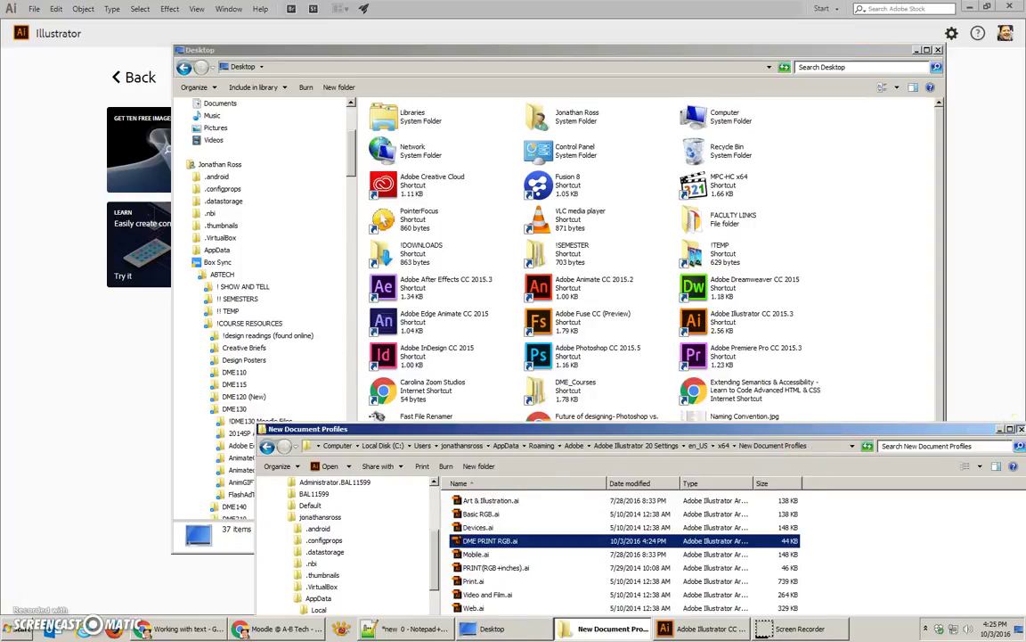
click(1020, 428)
click(938, 51)
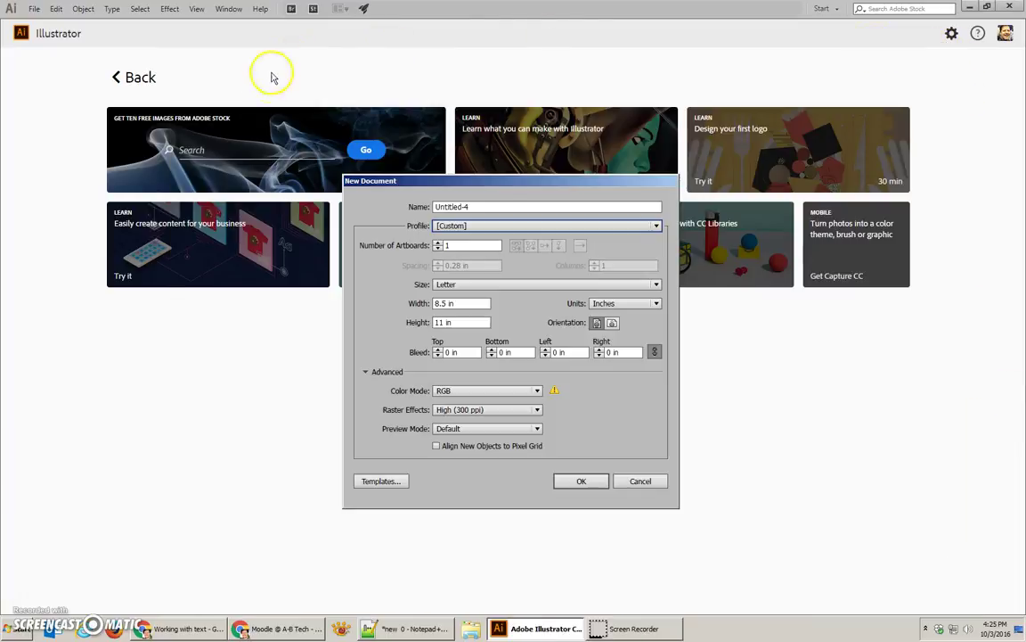
Step: Cancel the open new document setup and create a new document from the DME PRINT RGB profile
click(624, 482)
click(34, 9)
click(41, 23)
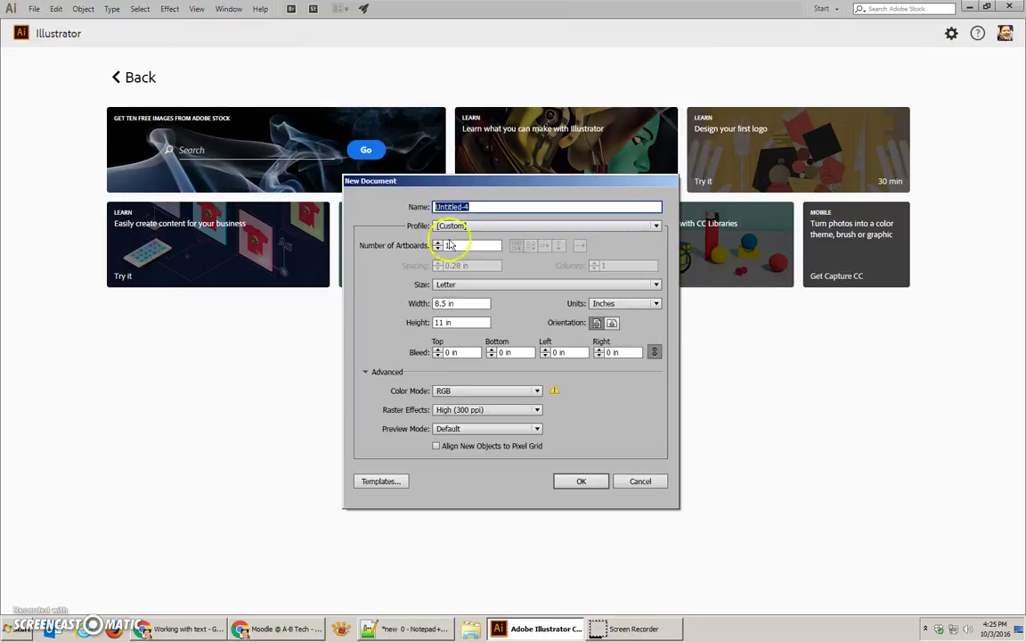
click(455, 226)
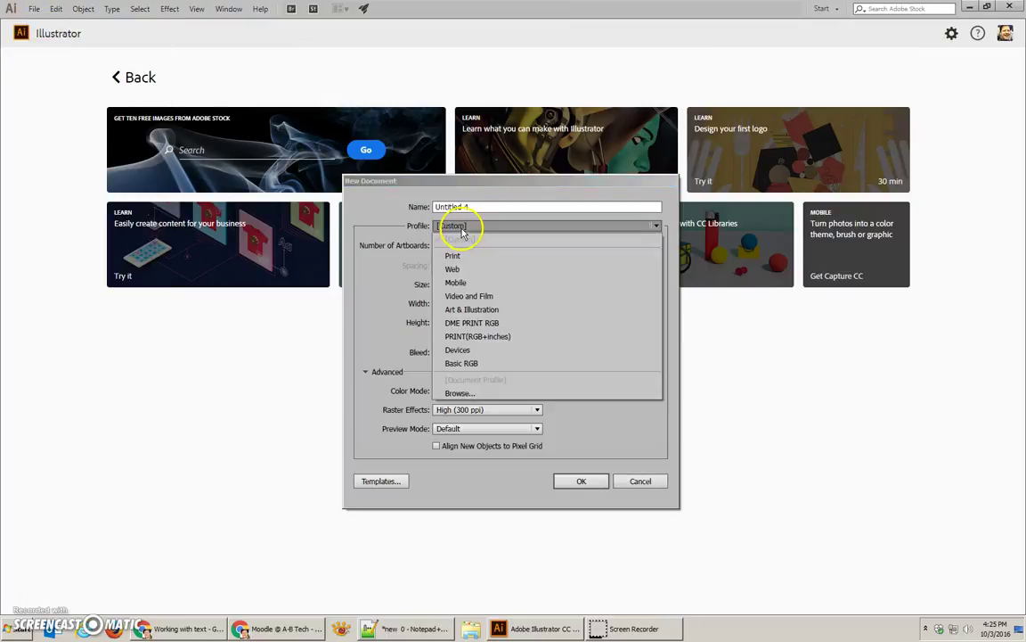
click(473, 324)
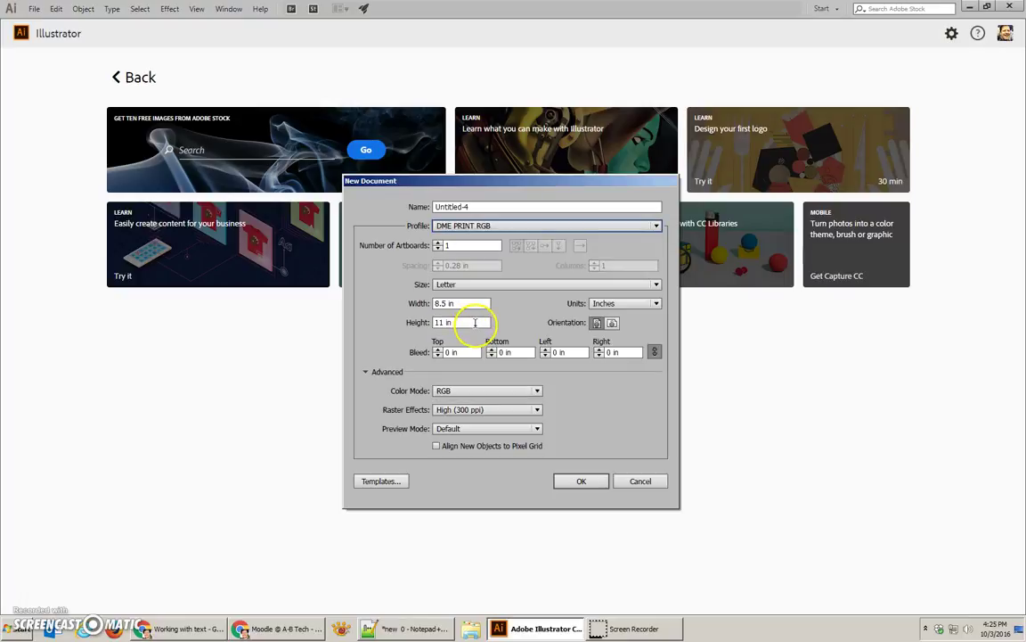
click(581, 479)
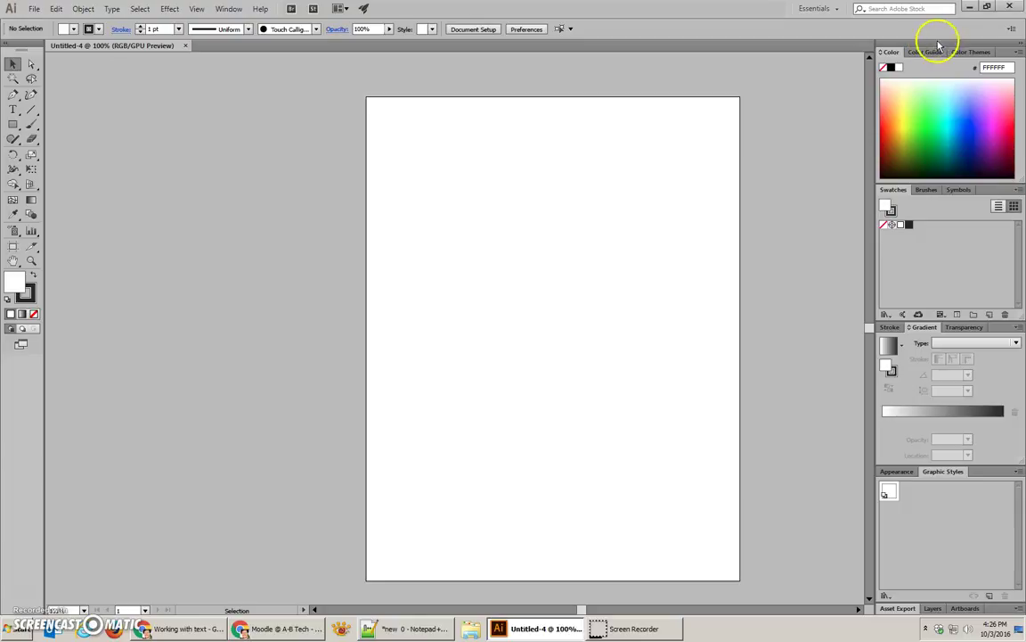
Step: Detach and close the Color Themes panel, and bring the Color panel forward in its group
click(967, 52)
drag(967, 53, 626, 114)
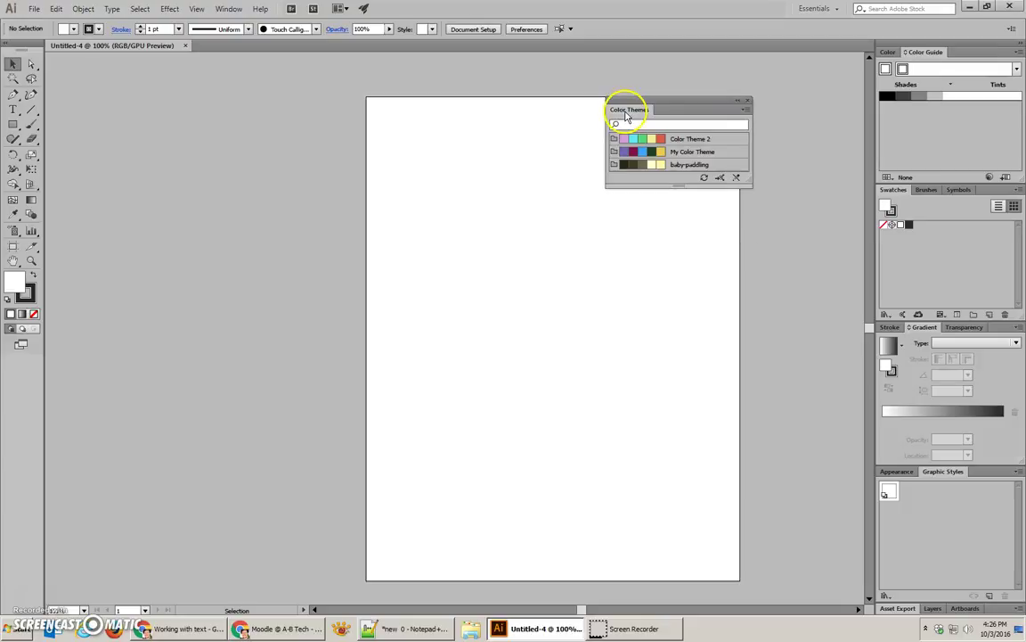
click(747, 101)
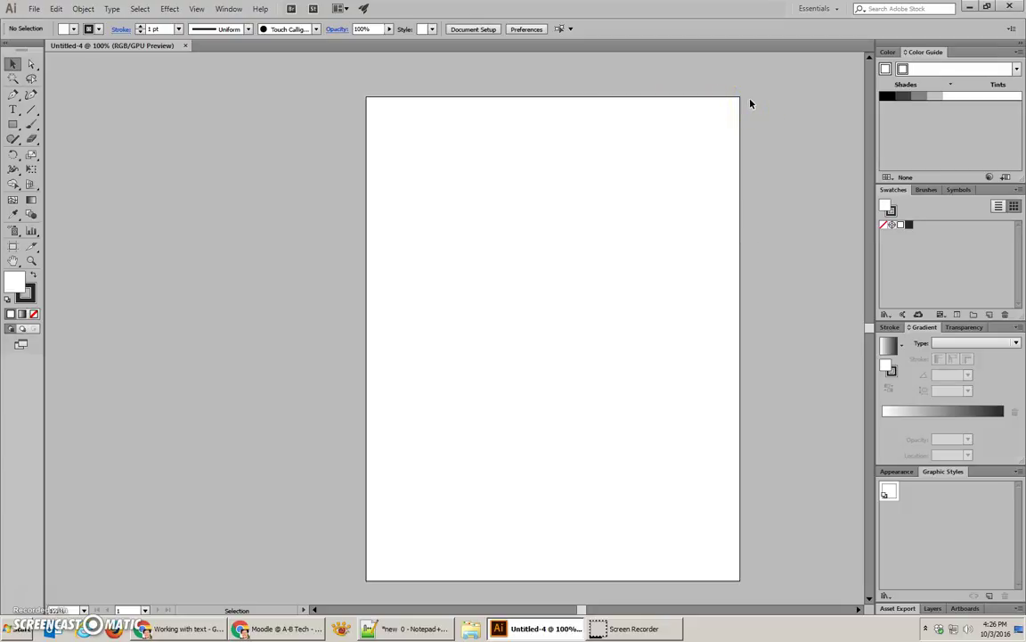
click(736, 117)
click(890, 53)
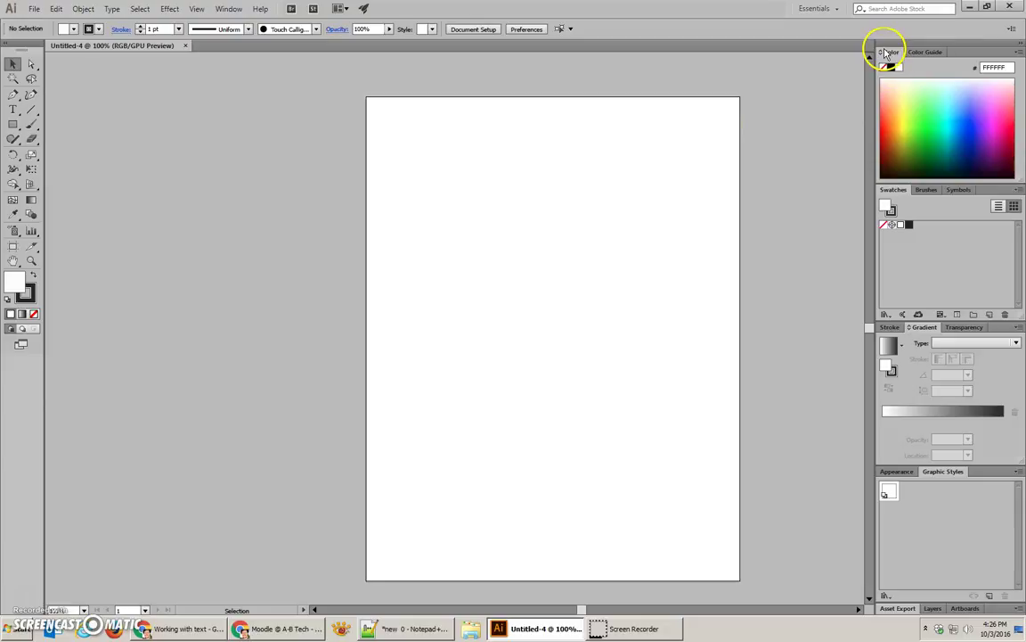
Step: Reduce the height of the Color and Swatches panel groups and bring the Transparency panel forward
drag(916, 184, 928, 116)
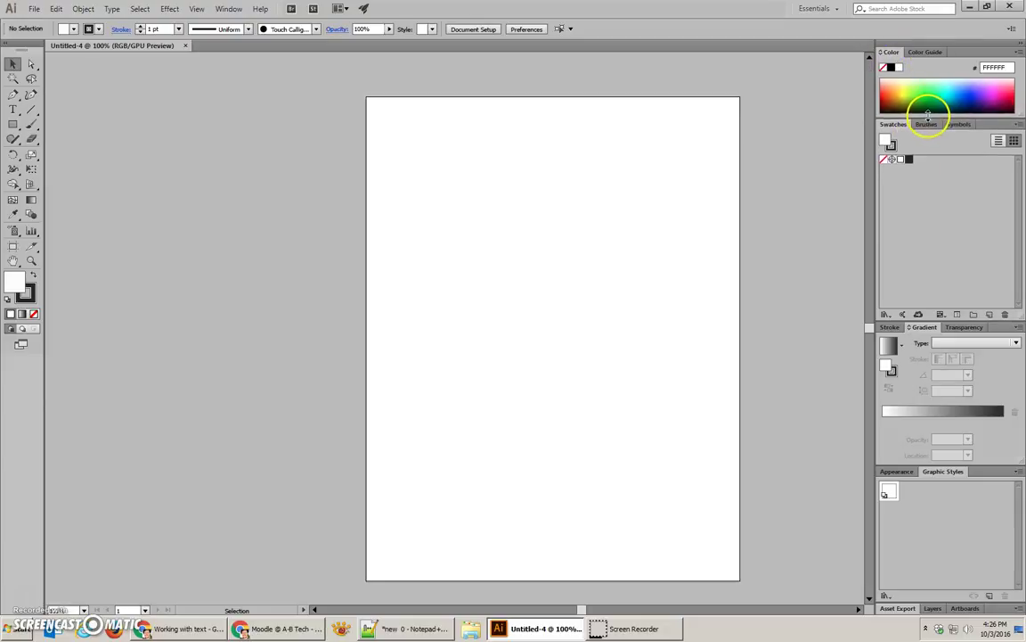
drag(965, 324, 973, 221)
click(964, 236)
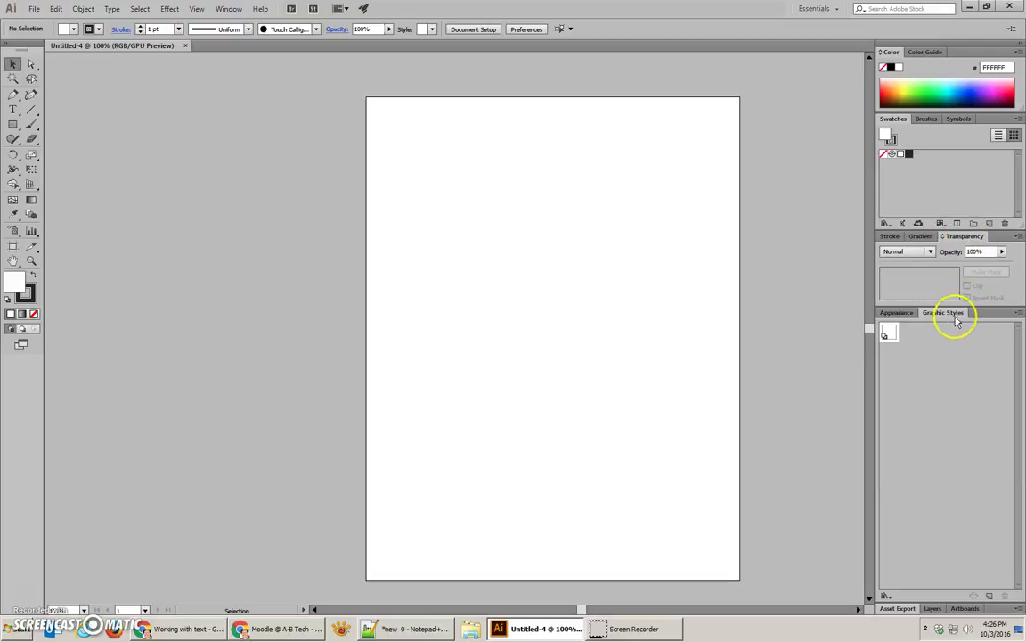
Step: Expand the Layers panel, give it more height, and bring the Appearance panel forward in place of Graphic Styles
click(930, 607)
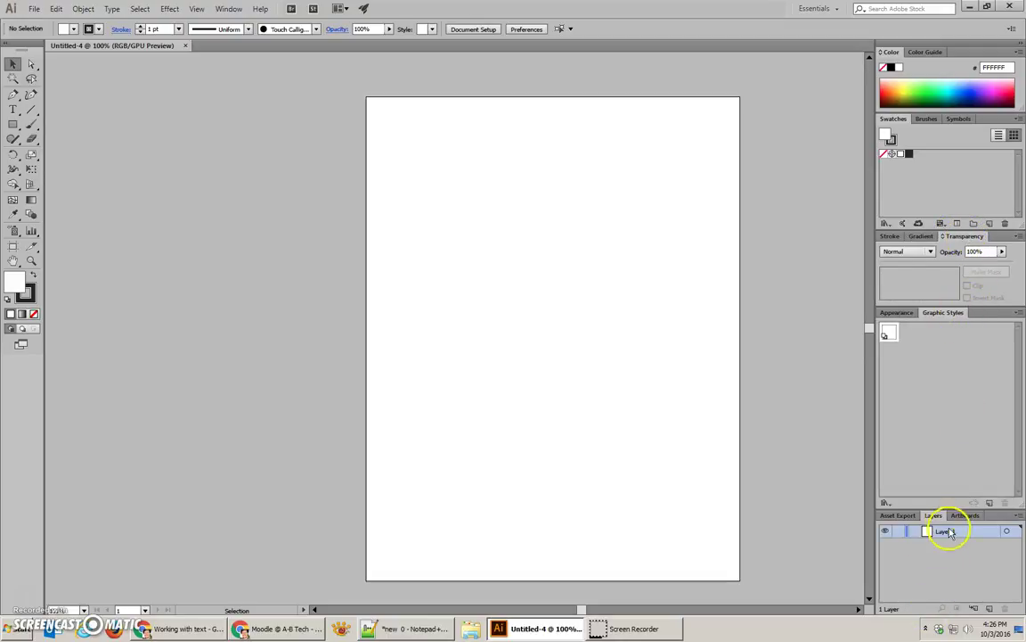
drag(944, 504, 957, 440)
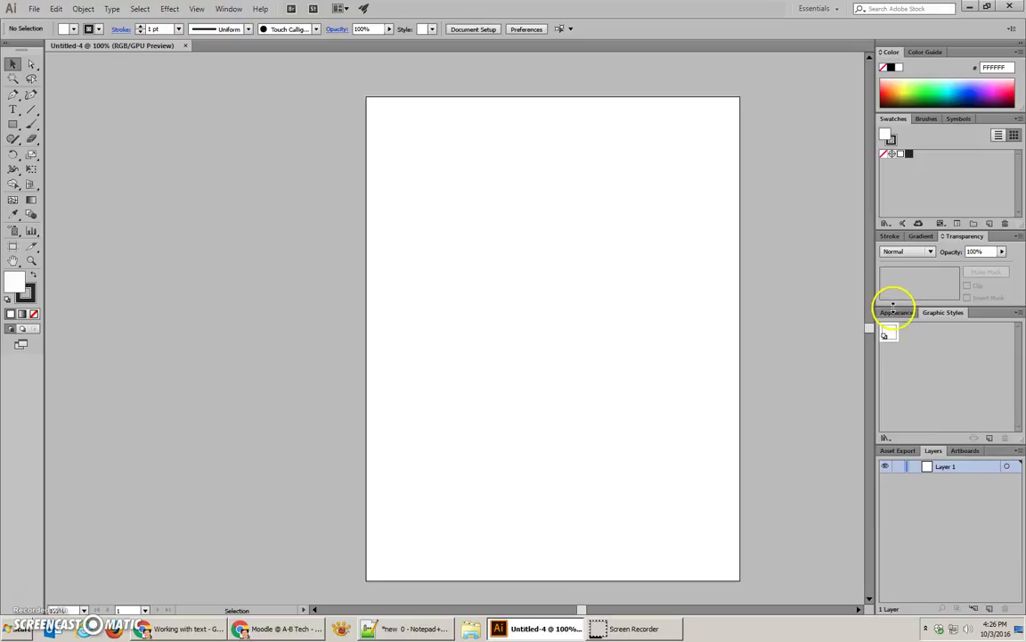
click(896, 312)
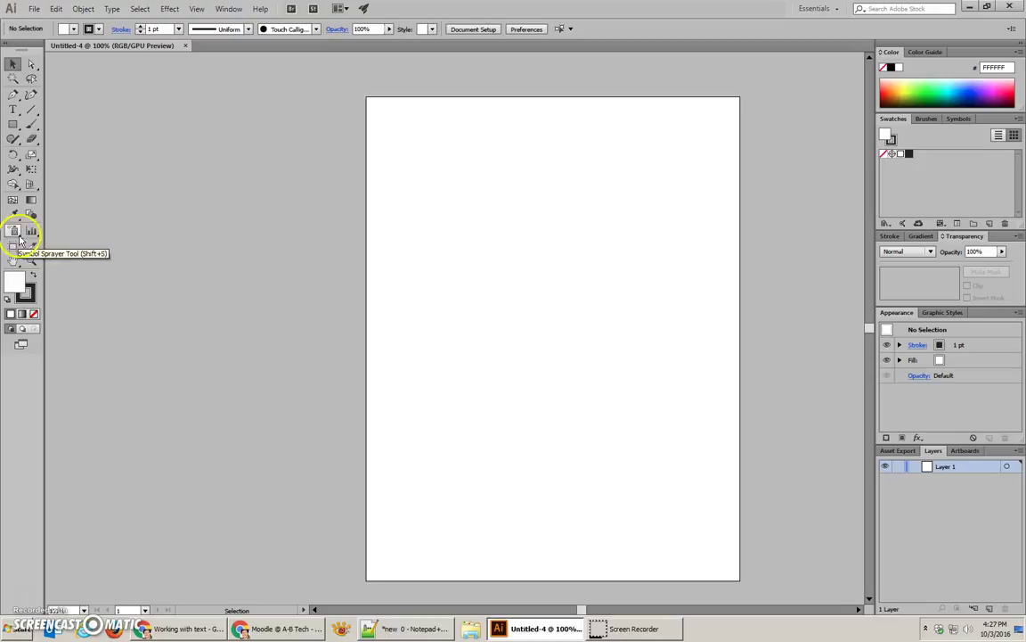
Step: Show the custom "new tools" panel and expand it to a two-column layout
click(230, 9)
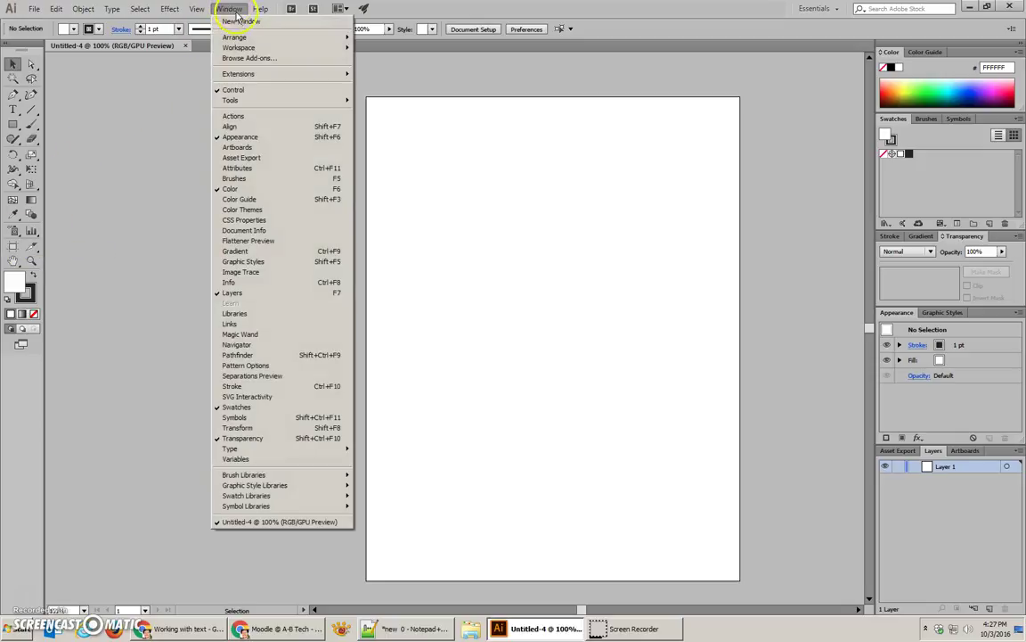
mouse_move(241, 105)
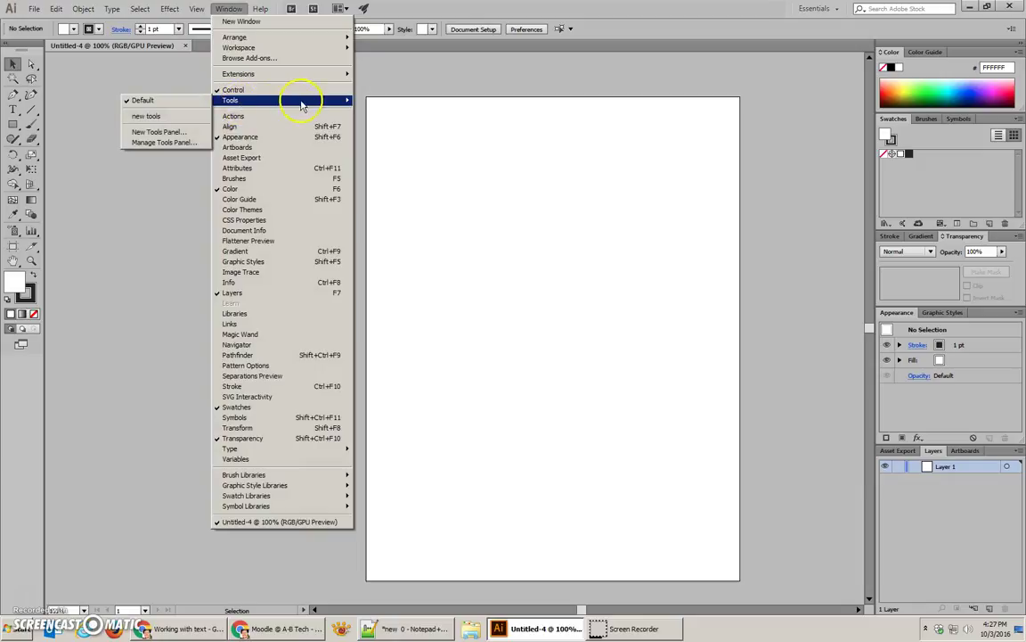
click(167, 124)
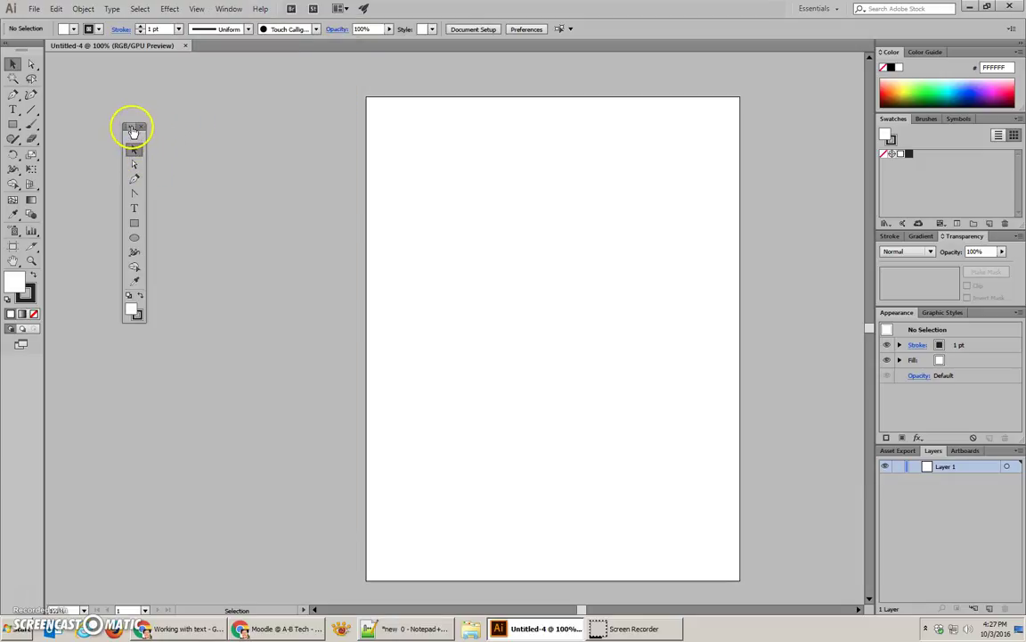
click(129, 127)
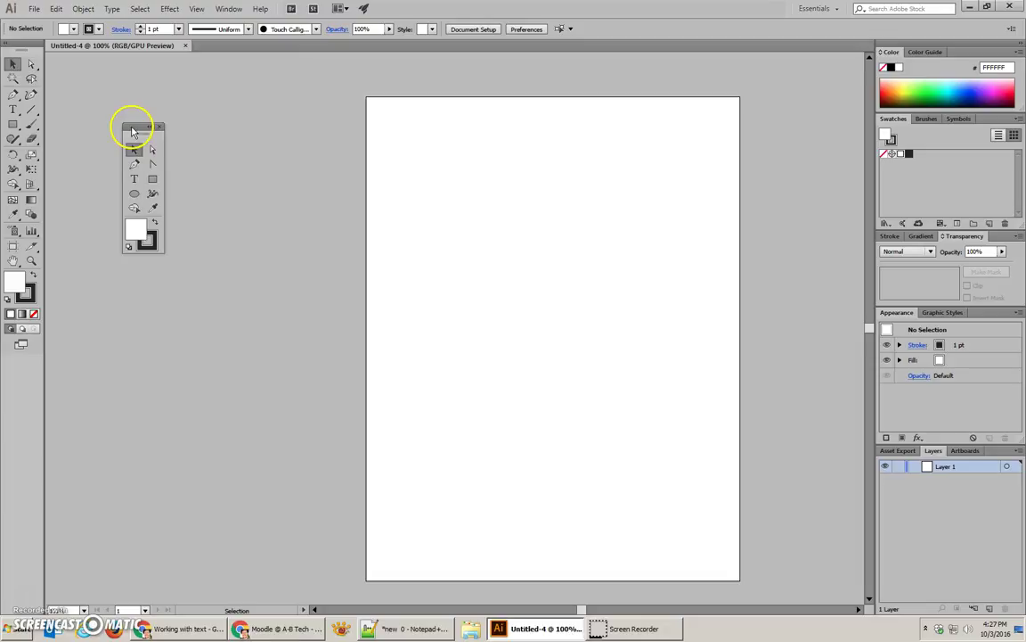
Step: Switch the Pen tool slot to the Anchor Point tool and activate the Type tool
click(11, 96)
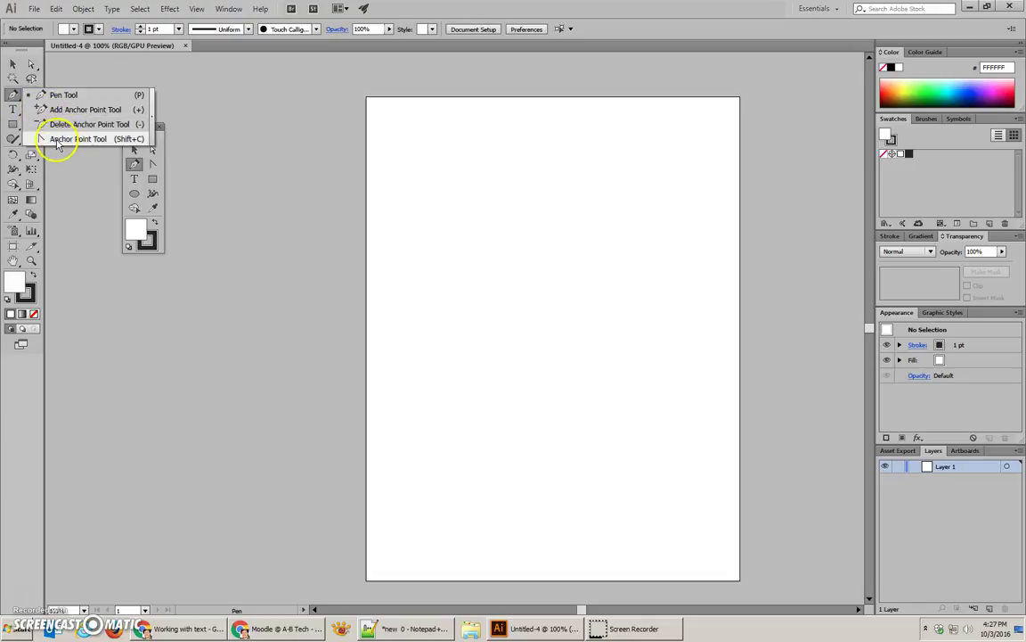
click(58, 140)
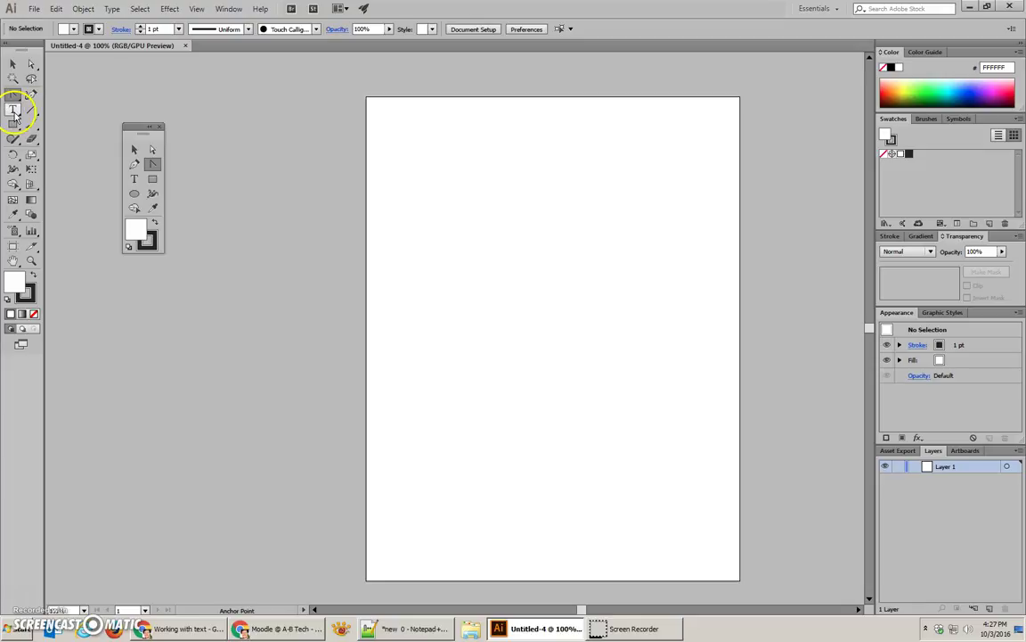
click(134, 178)
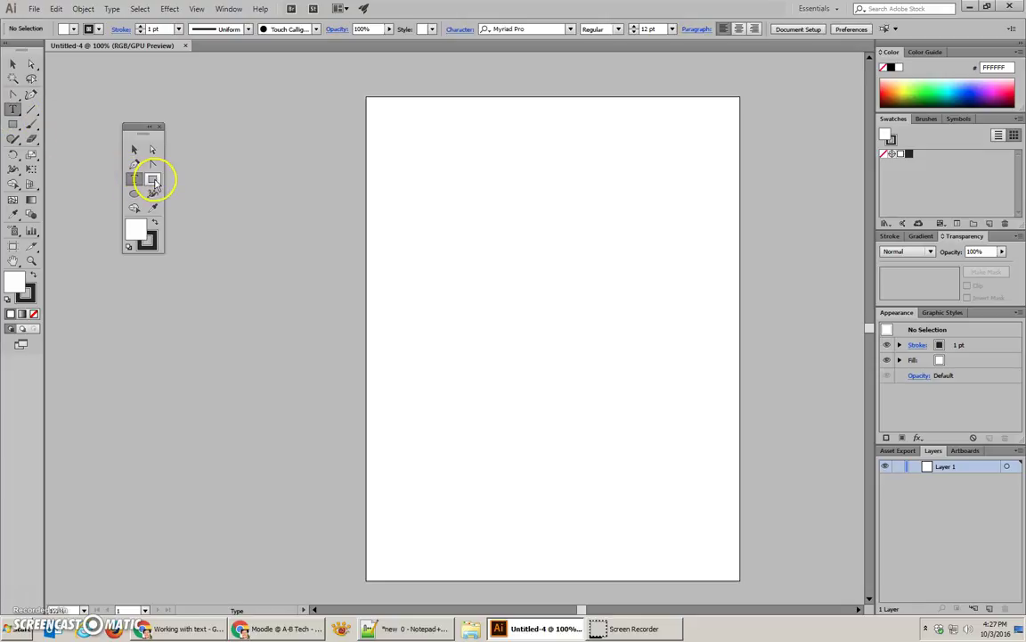
click(133, 191)
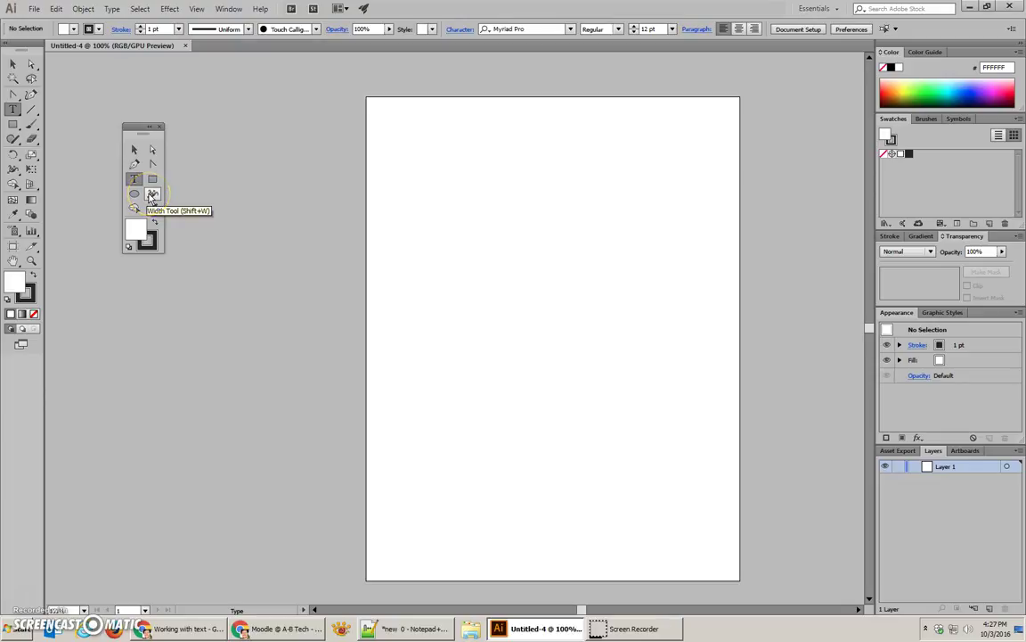
click(13, 170)
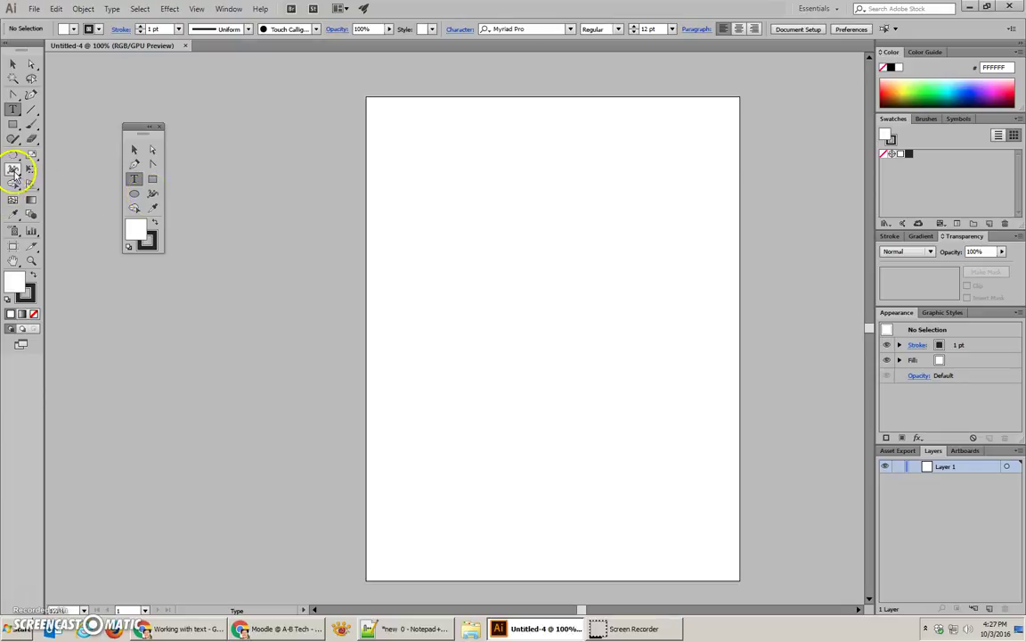
Step: Add the Free Transform and Gradient tools to the custom tools panel and place the panel beside the main toolbar
drag(31, 168, 156, 199)
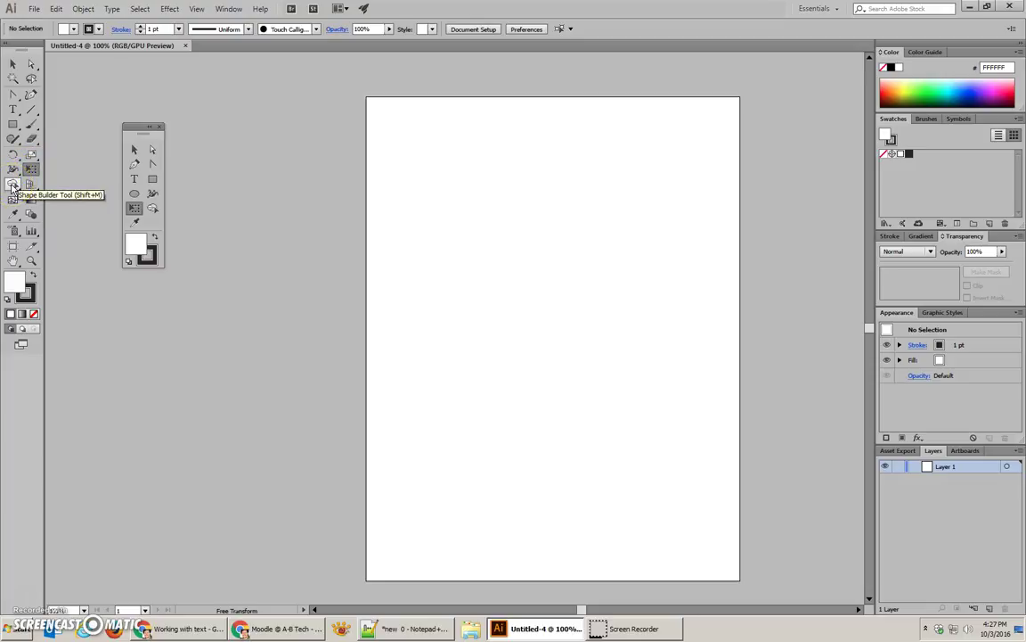
drag(30, 200, 155, 226)
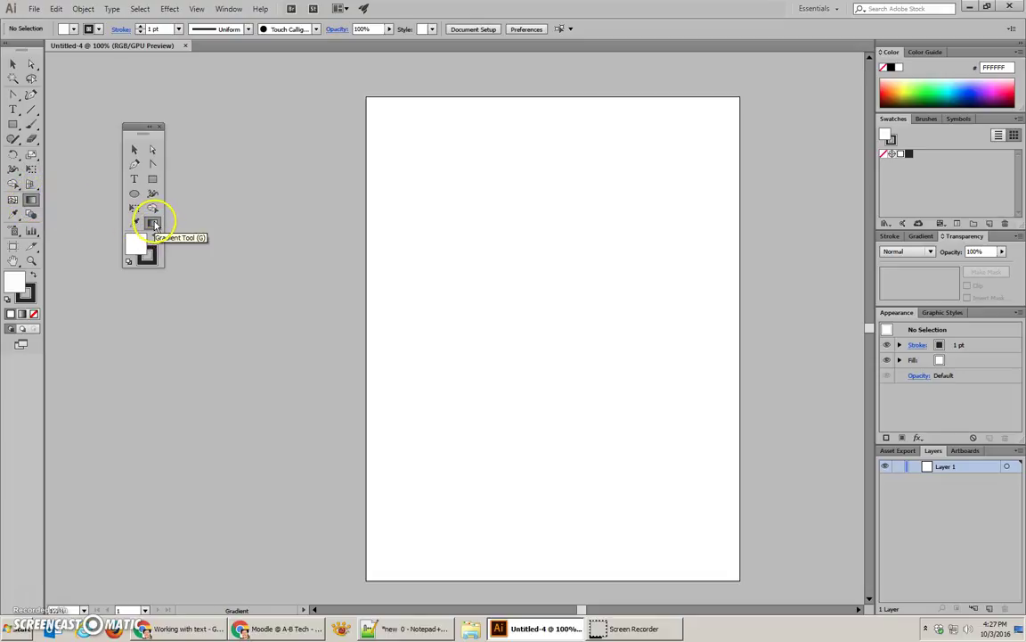
click(132, 227)
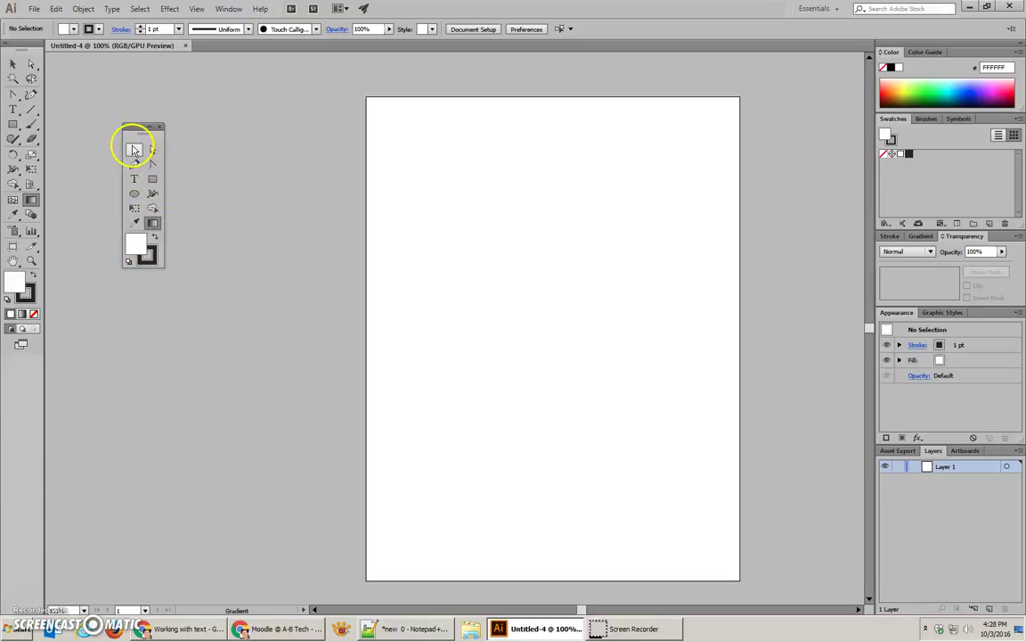
drag(140, 128, 65, 67)
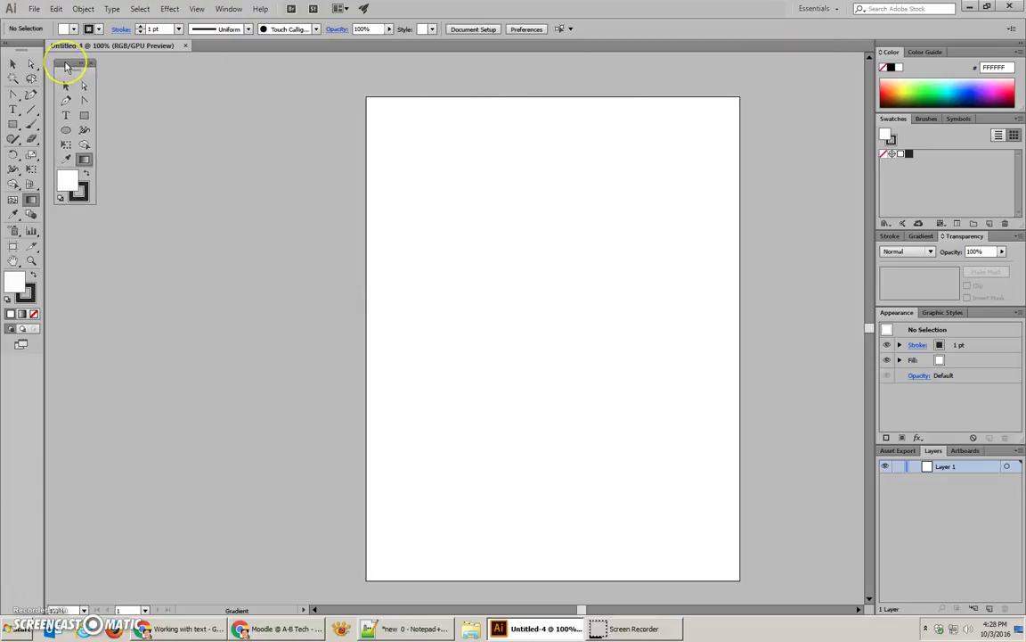
Step: Show the Transform, Align and Pathfinder panel group with Pathfinder in front, and place it next to the docked Color panel
click(229, 9)
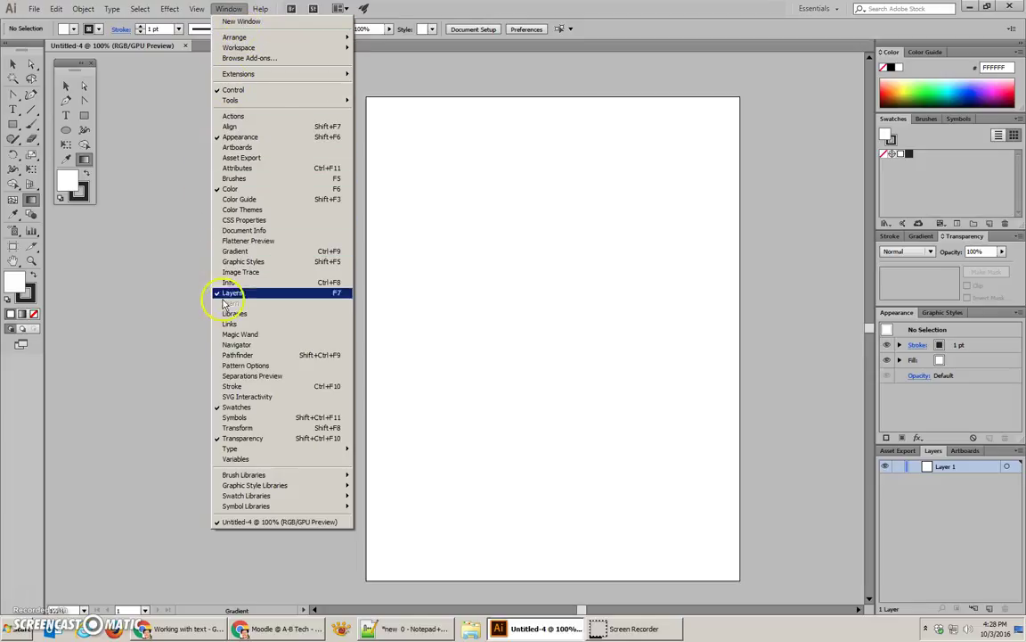
click(232, 354)
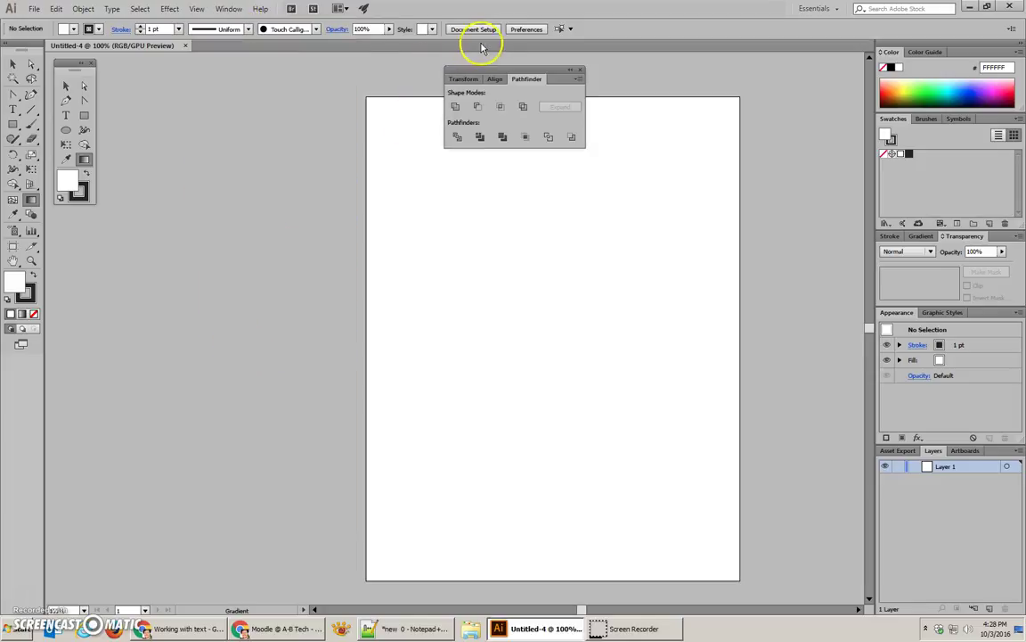
click(460, 80)
click(496, 82)
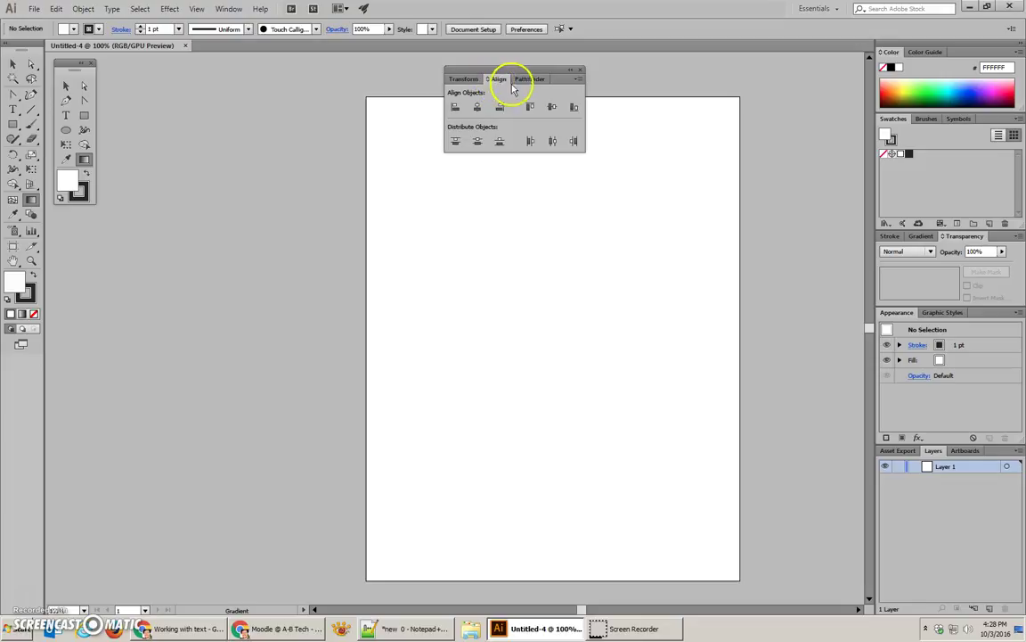
click(528, 81)
drag(508, 73, 778, 69)
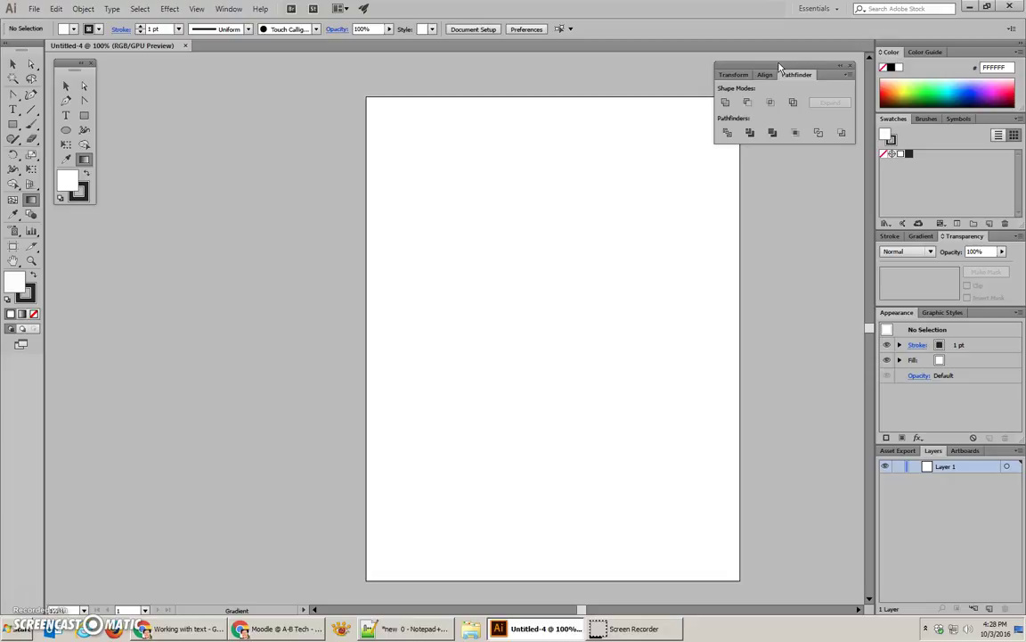
click(793, 81)
Step: Save the current panel layout as a new workspace named DME Essentials
click(819, 11)
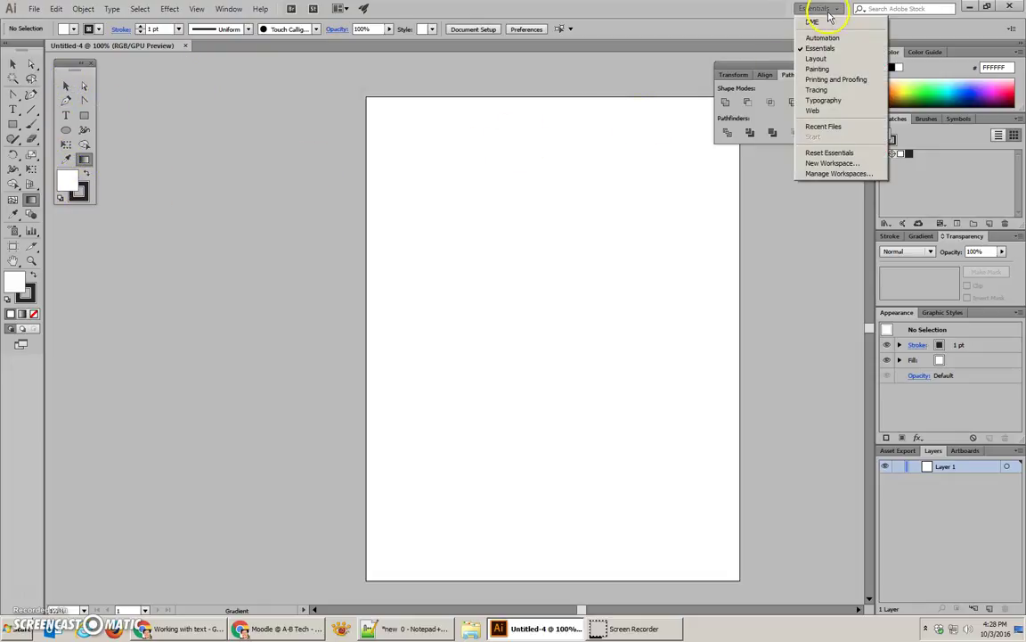
click(828, 164)
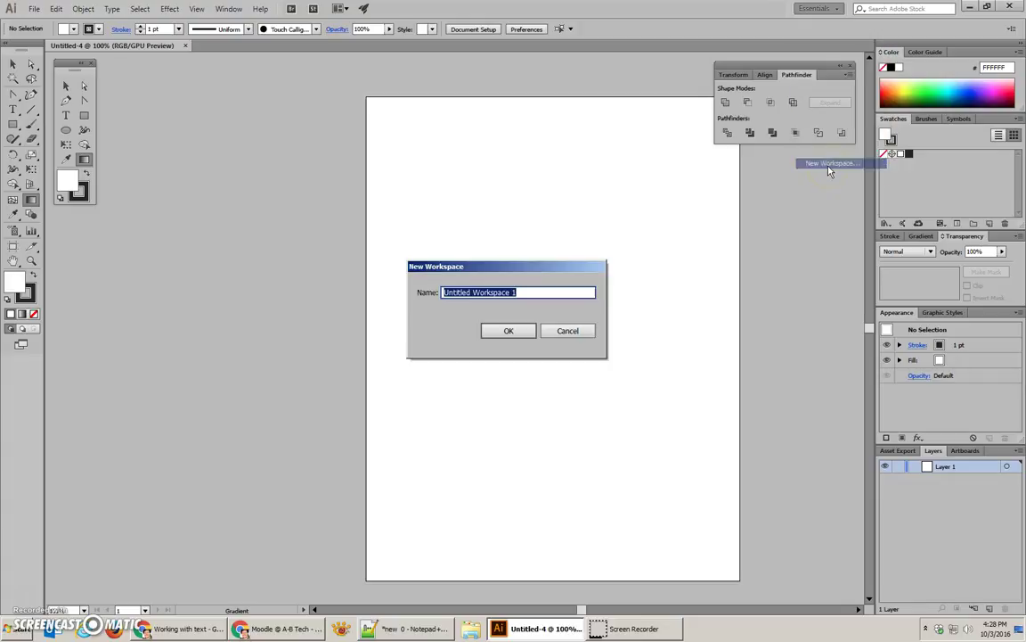
text(DME )
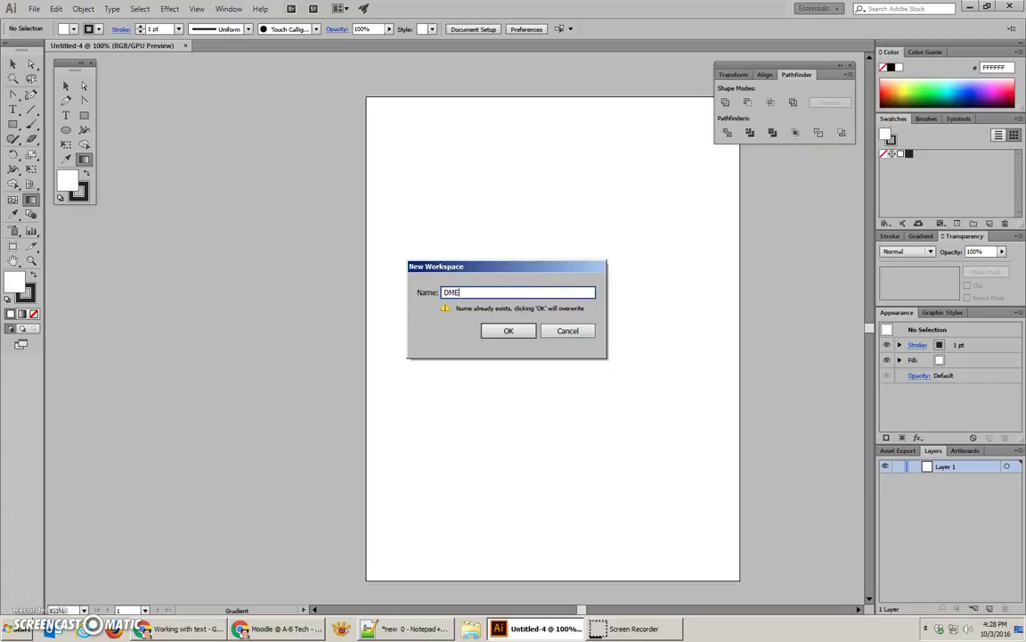
text(Esse)
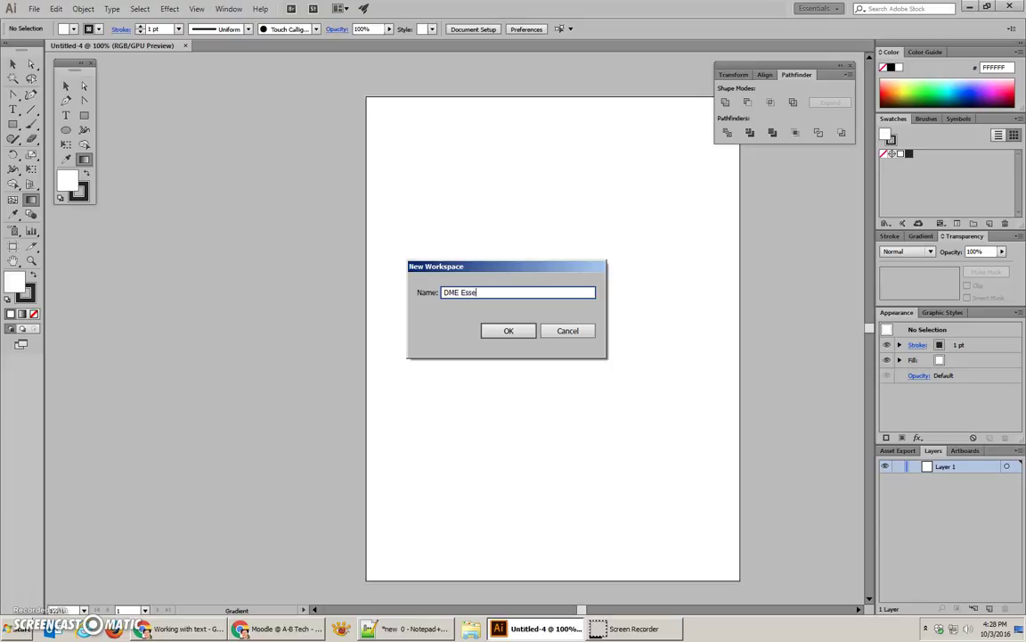
text(ntials)
key(Return)
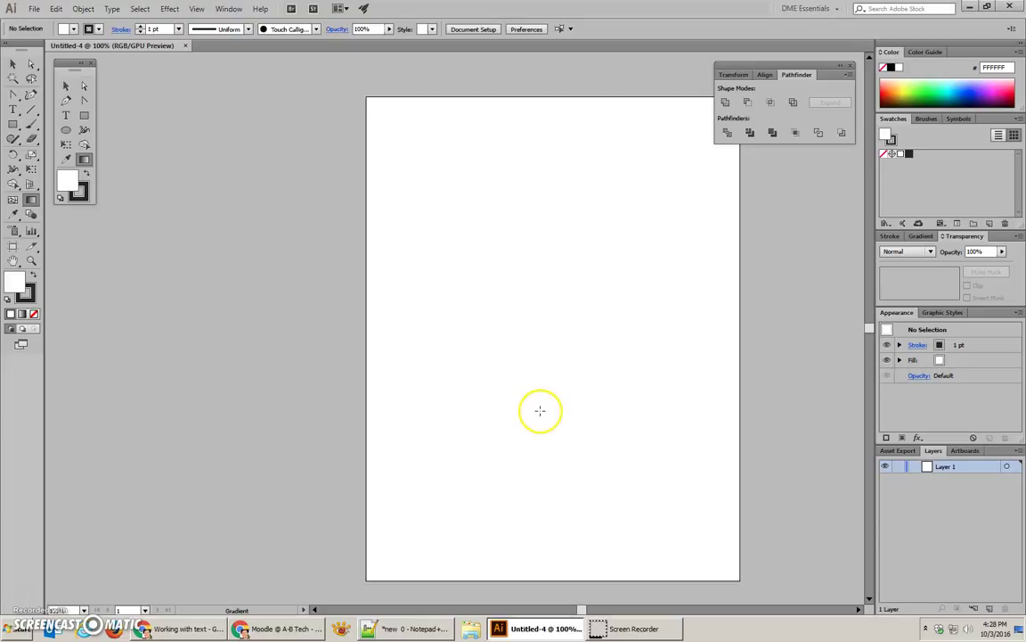
drag(579, 398, 509, 380)
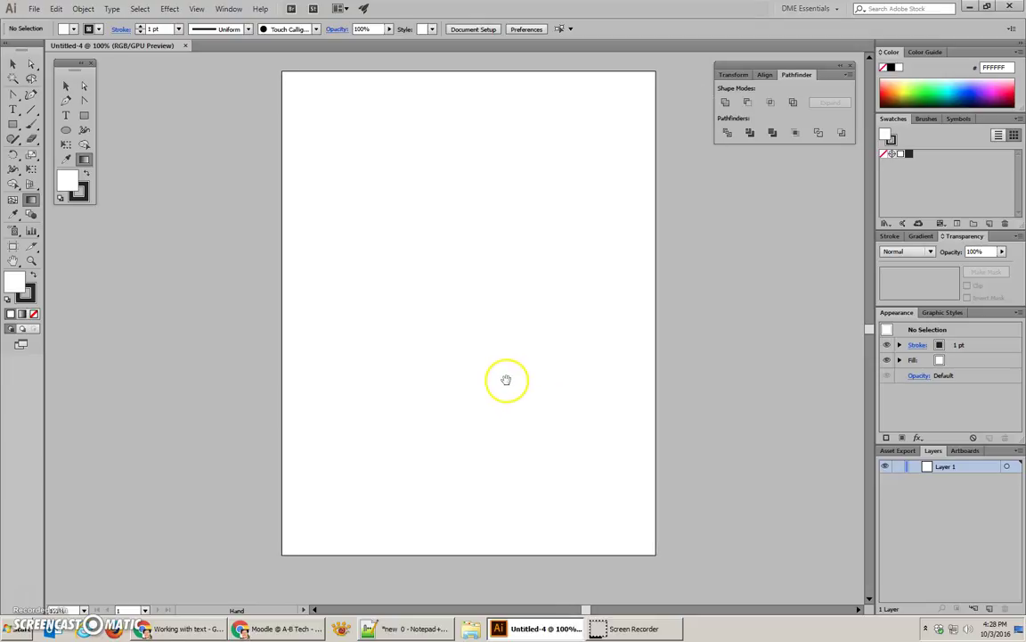